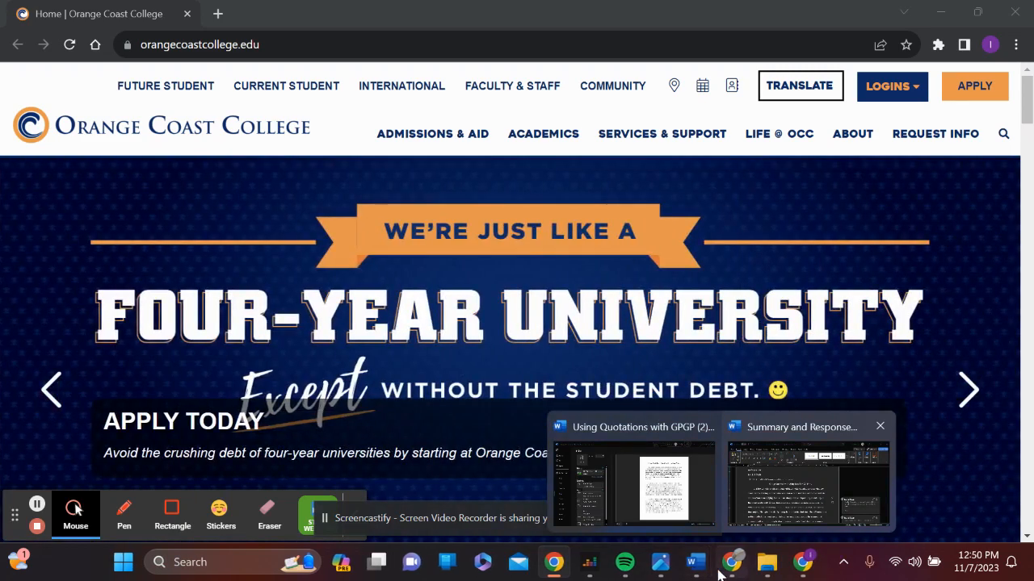
Switch to the Summary and Response essay in Word and go to the heading on its first page
mouse_move(696, 565)
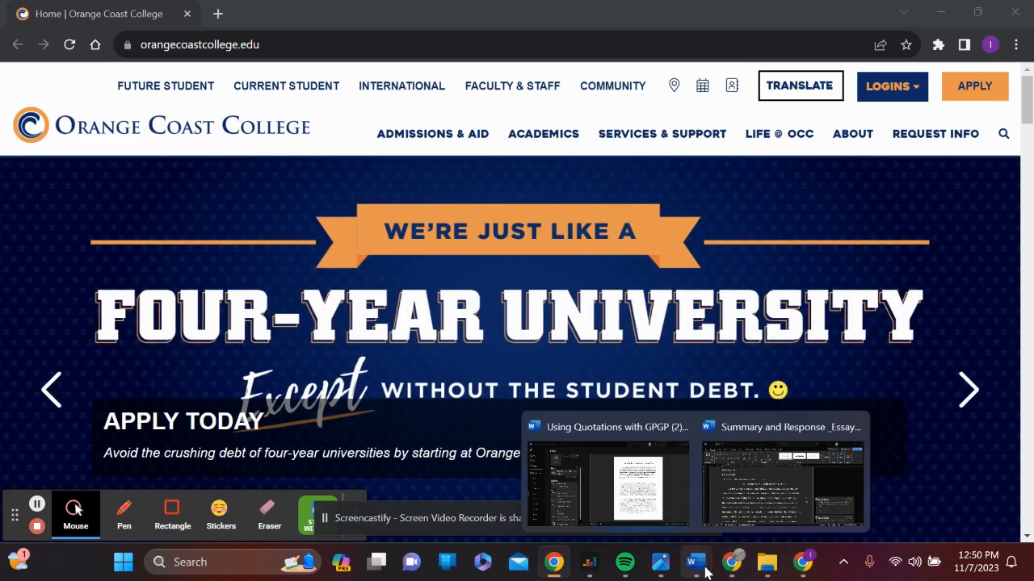
left_click(773, 517)
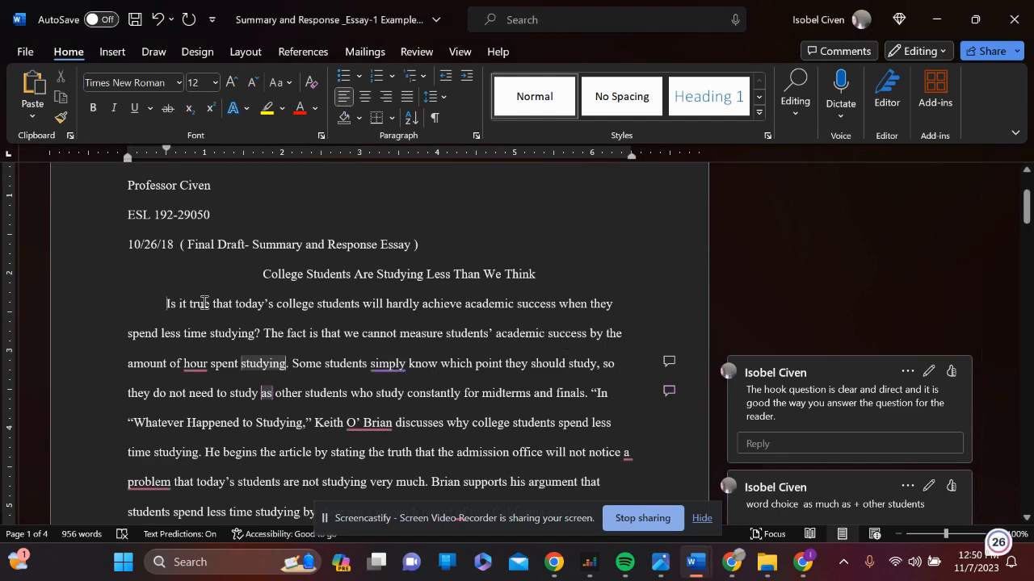
scroll(201, 302, "up", 3)
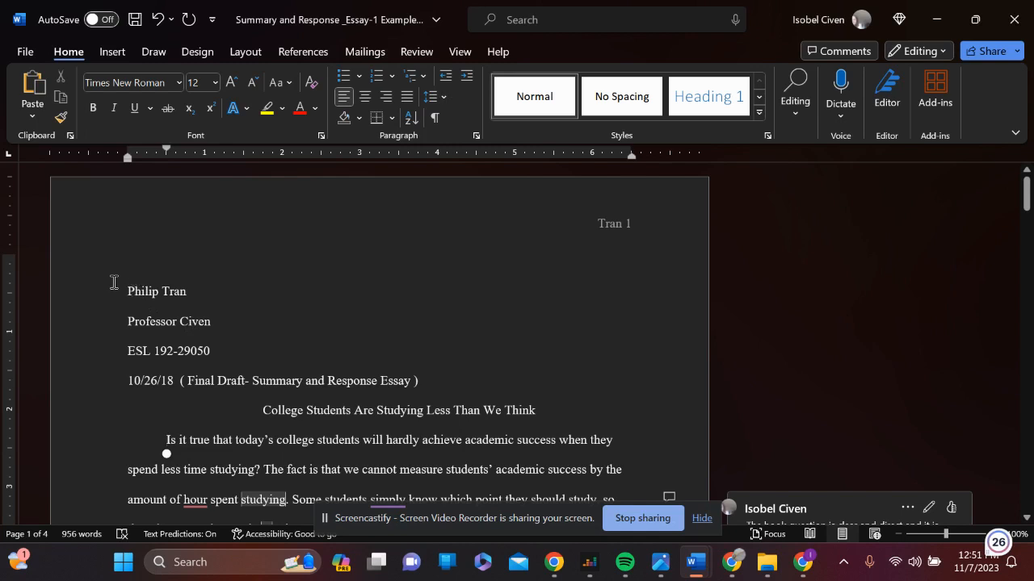
Delete the student's name from the essay heading and re-enter the full name on the line above the professor's name
left_click_drag(113, 284, 197, 306)
key("BackSpace")
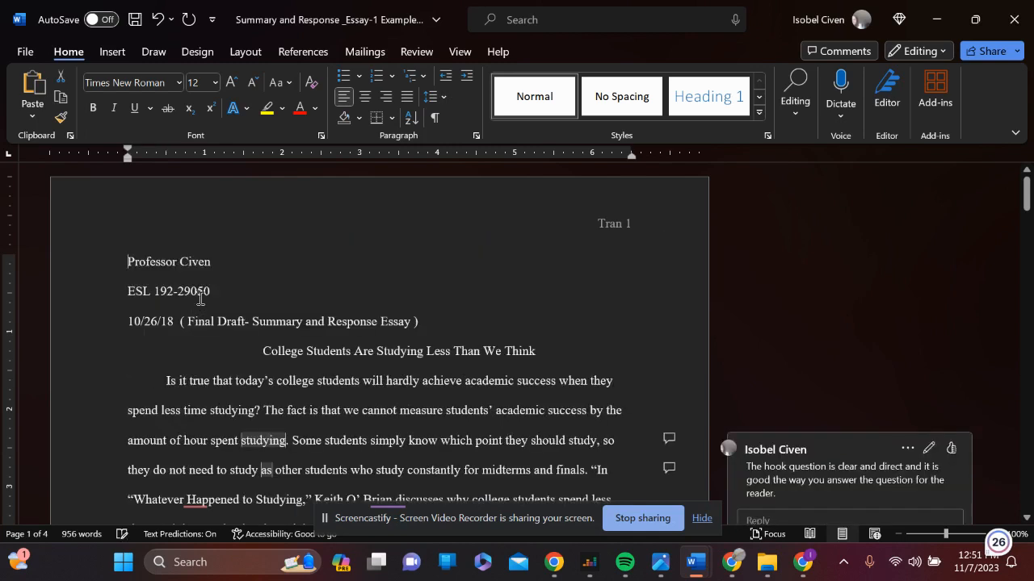
key("Return")
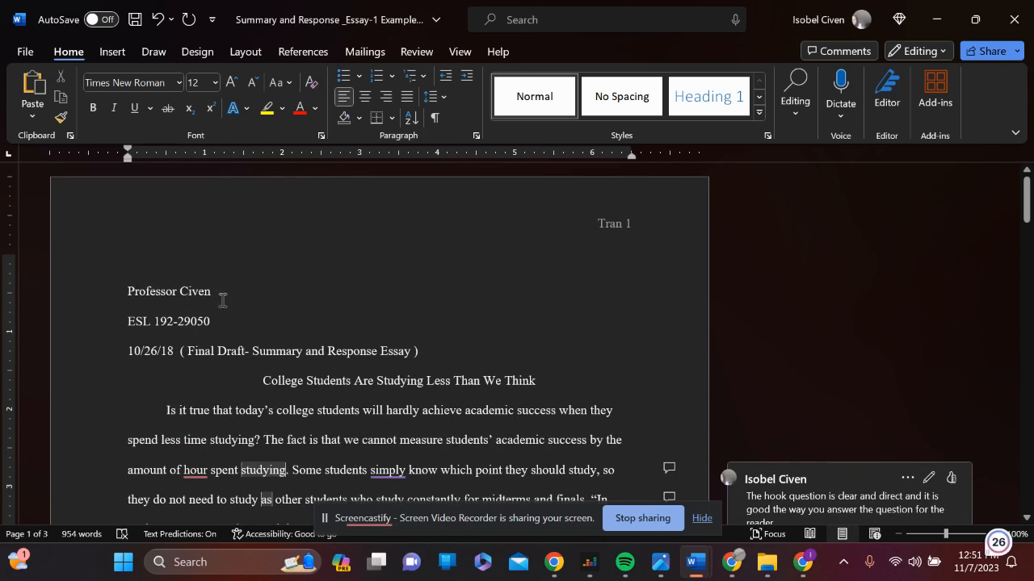
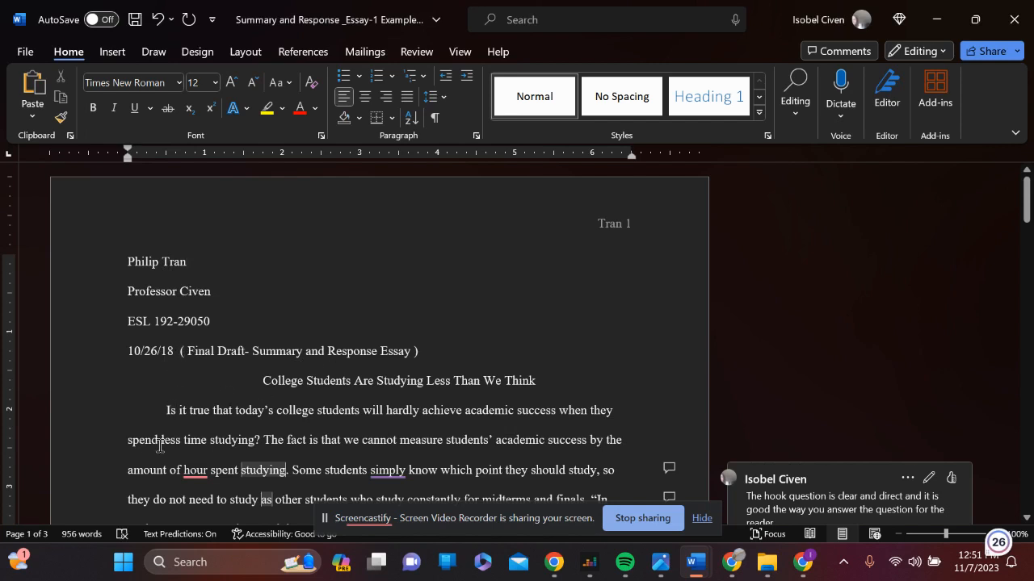
Space the "( Final Draft- Summary and Response Essay )" label two tab stops away from the date 10/26/18
key("Tab")
key("Tab")
key("Tab")
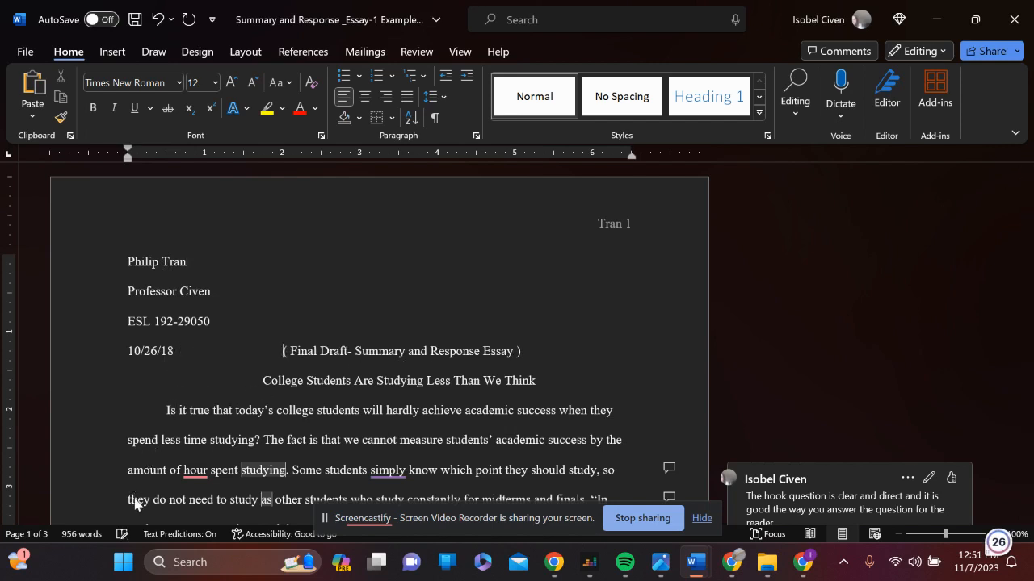
key("BackSpace")
key("BackSpace")
key("BackSpace")
key("Tab")
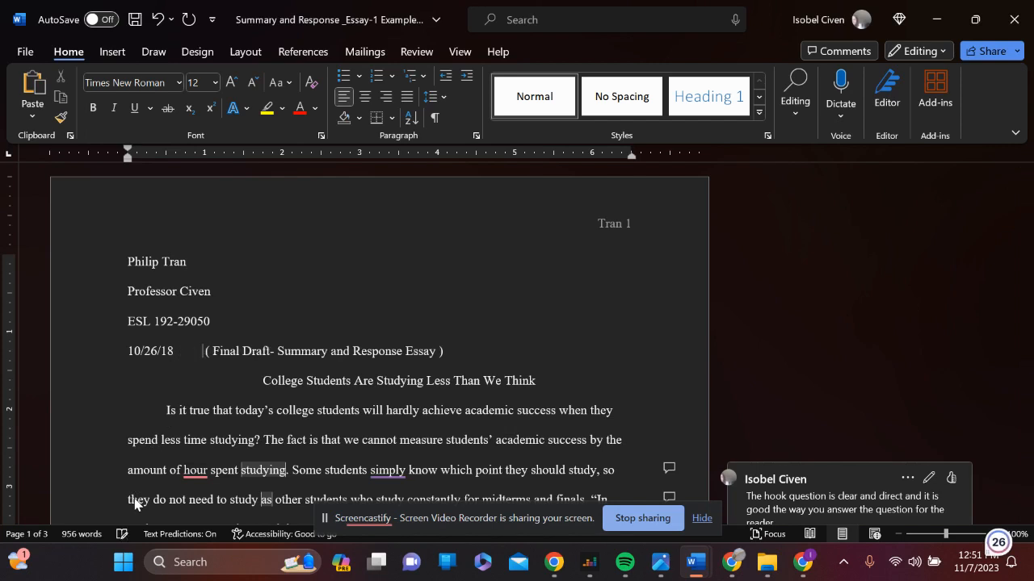
key("Tab")
key("Tab")
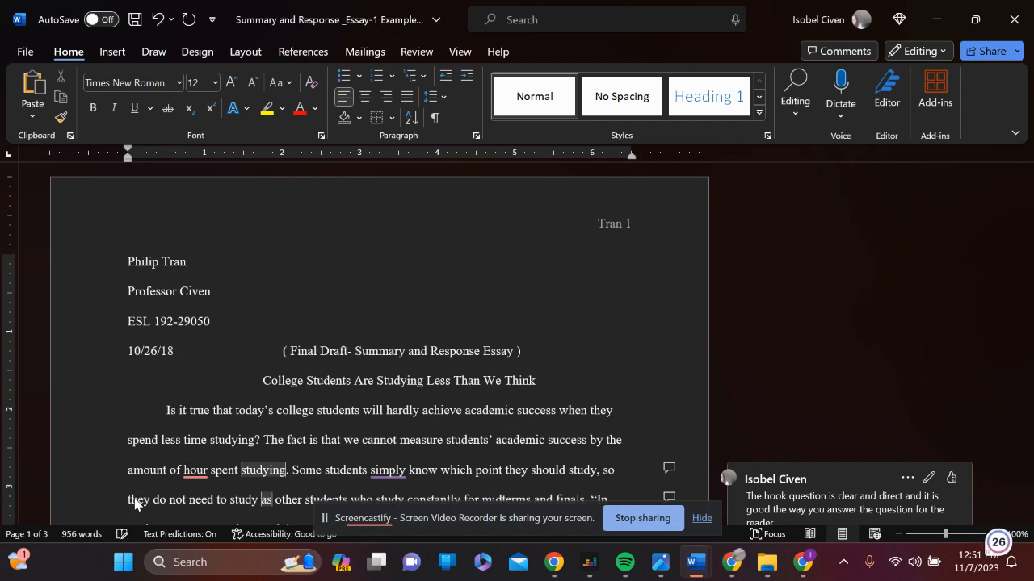
key("BackSpace")
key("BackSpace")
key("BackSpace")
key("Tab")
key("Tab")
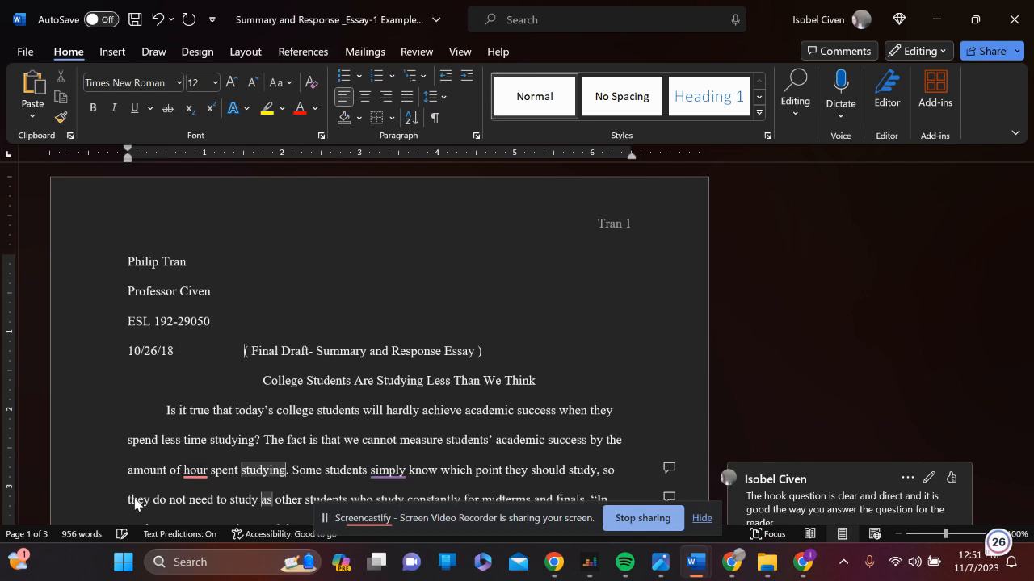
key("Tab")
key("BackSpace")
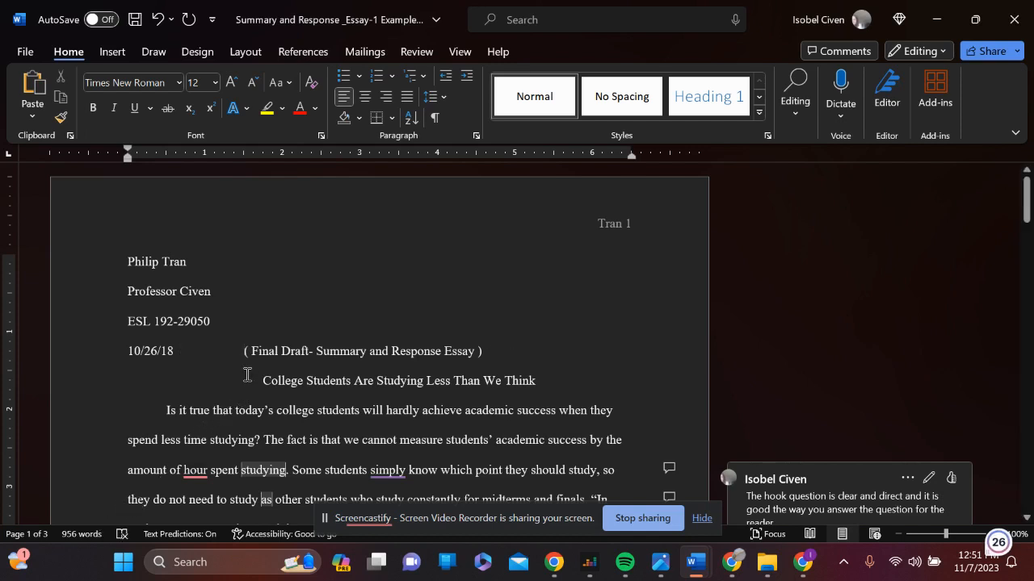
Open the page header and delete the existing surname and page number from it
double_click(608, 231)
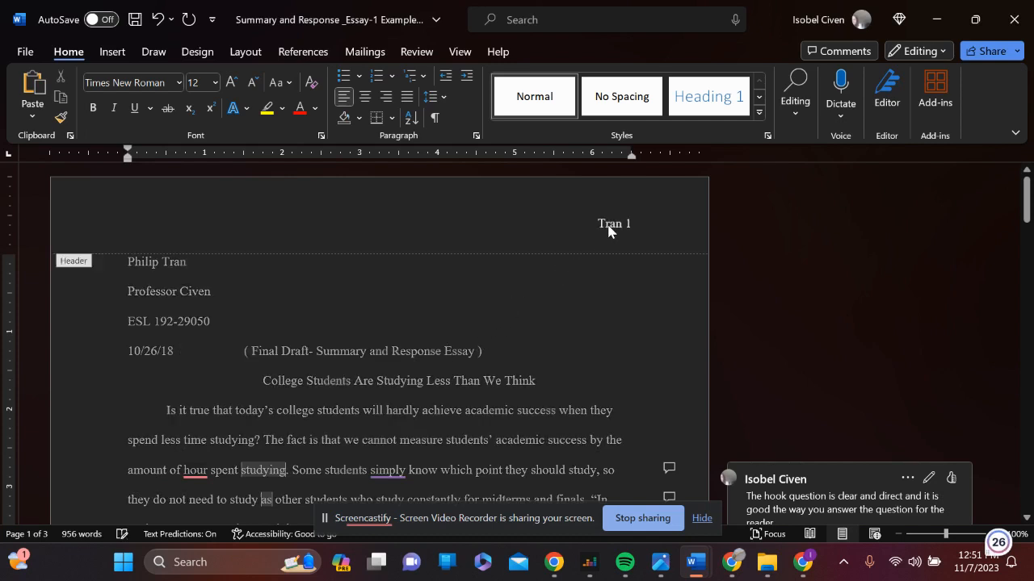
left_click_drag(595, 226, 695, 235)
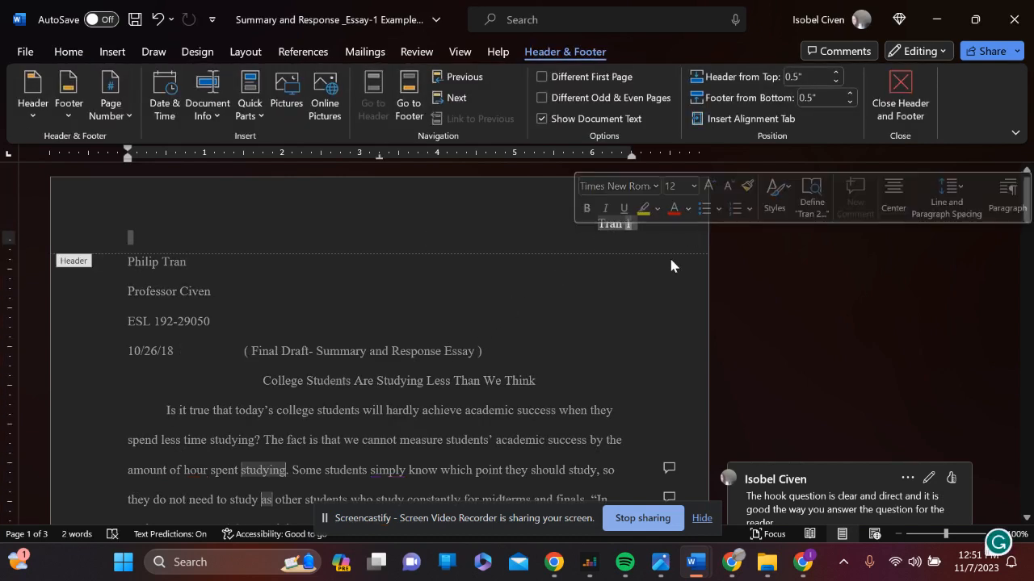
key("Delete")
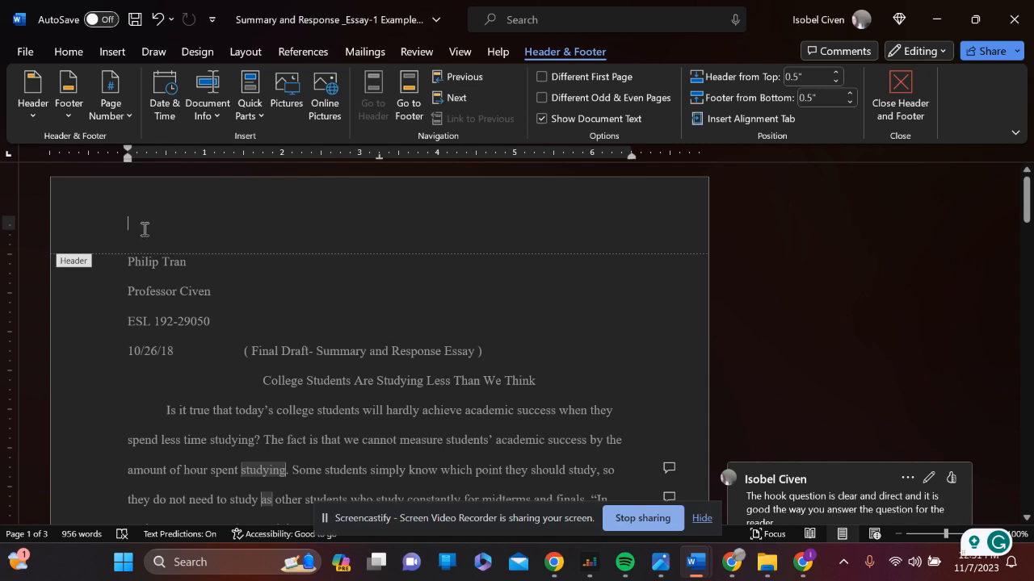
Insert a Plain Number 3 page number at the top of the page, preceded by the student's last name and a hyphen
left_click(119, 51)
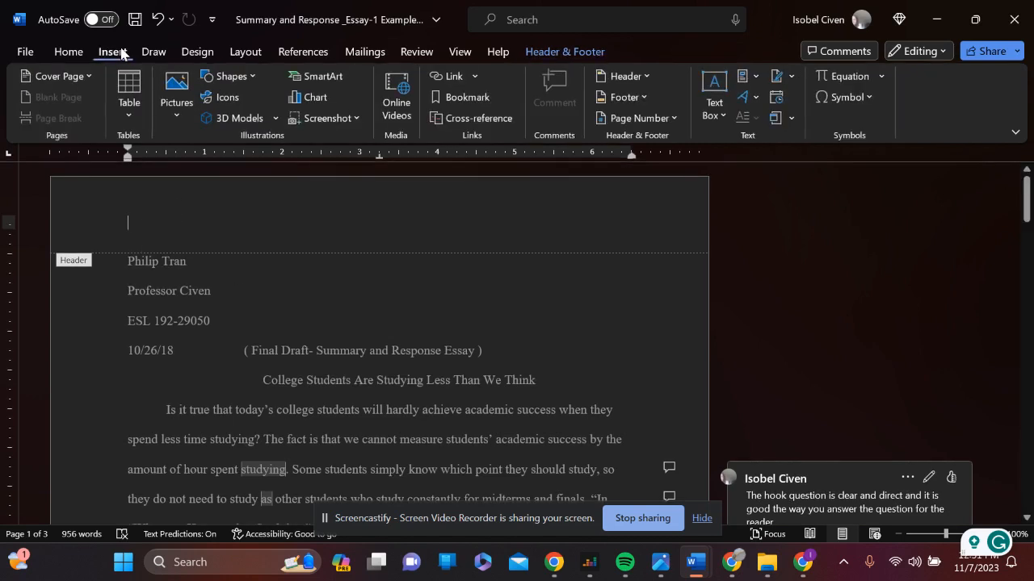
left_click(660, 125)
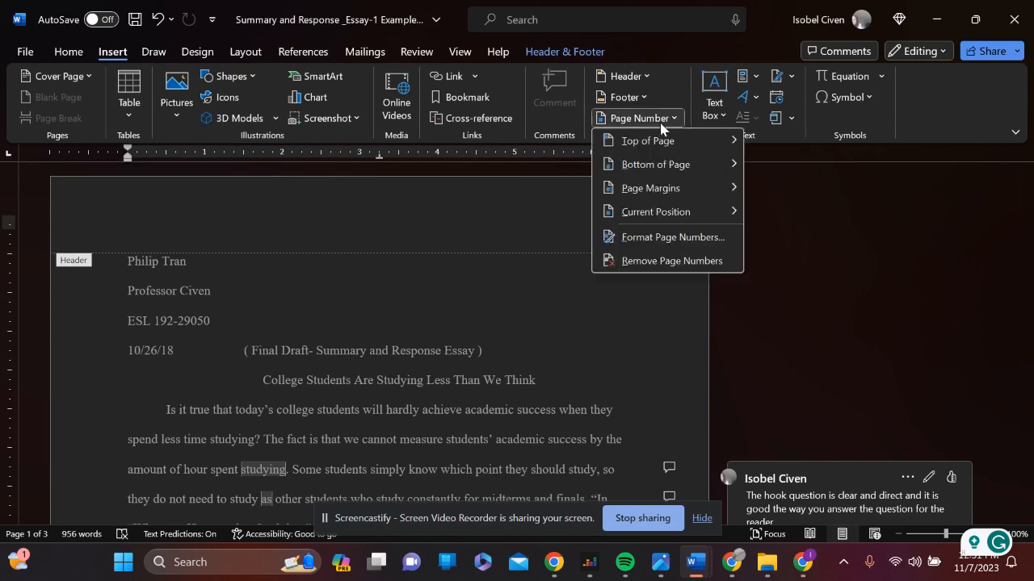
mouse_move(653, 154)
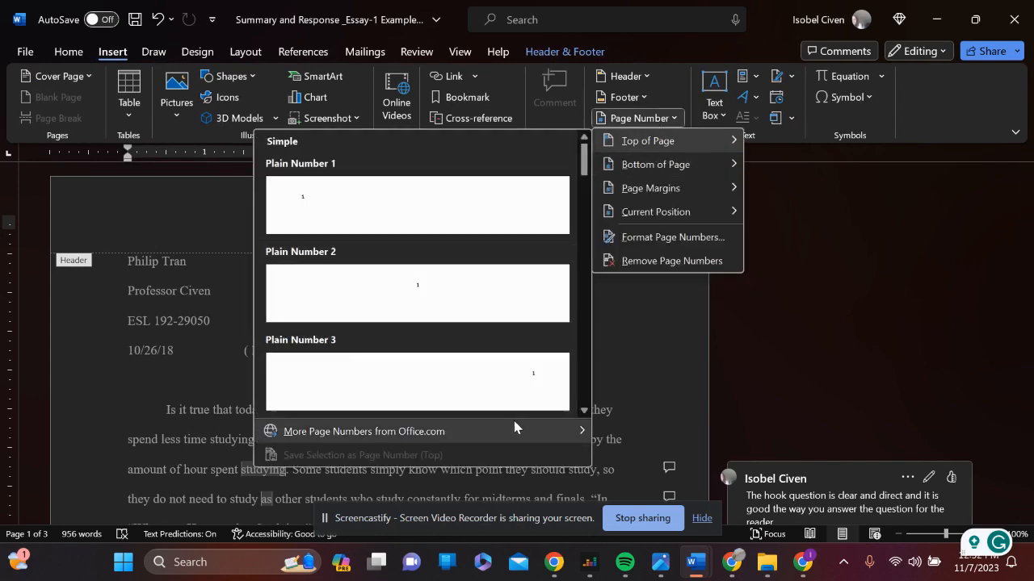
left_click(525, 392)
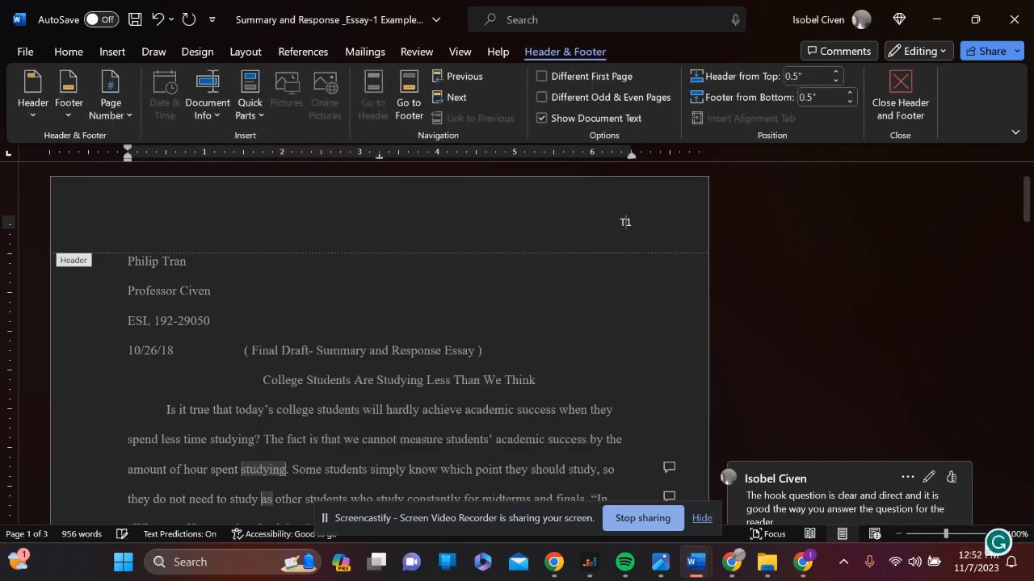
type("Tran-")
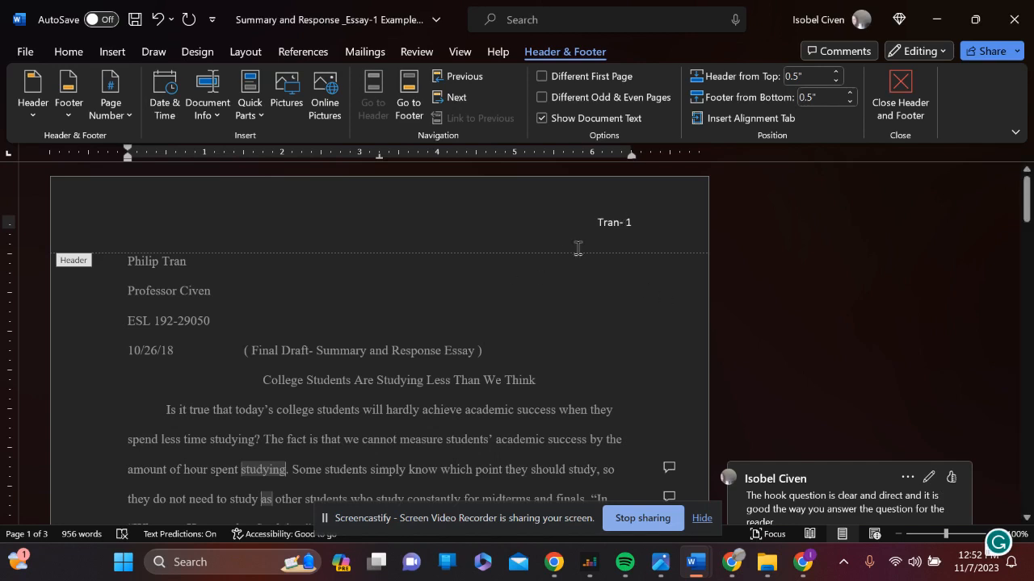
Format the header's surname and page number in Times New Roman, size 12, and return to the document body
left_click_drag(634, 221, 606, 221)
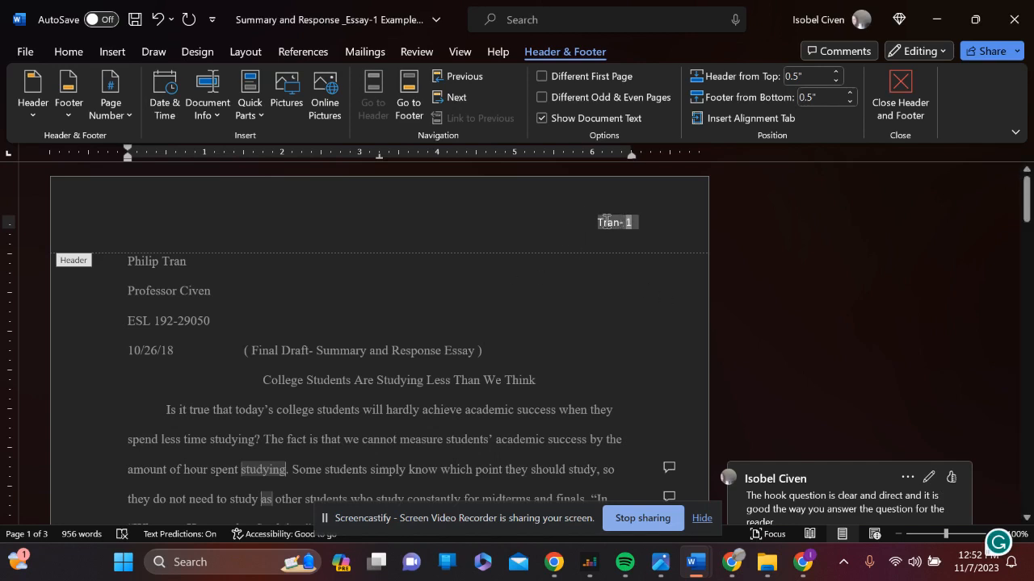
left_click(68, 51)
left_click(176, 83)
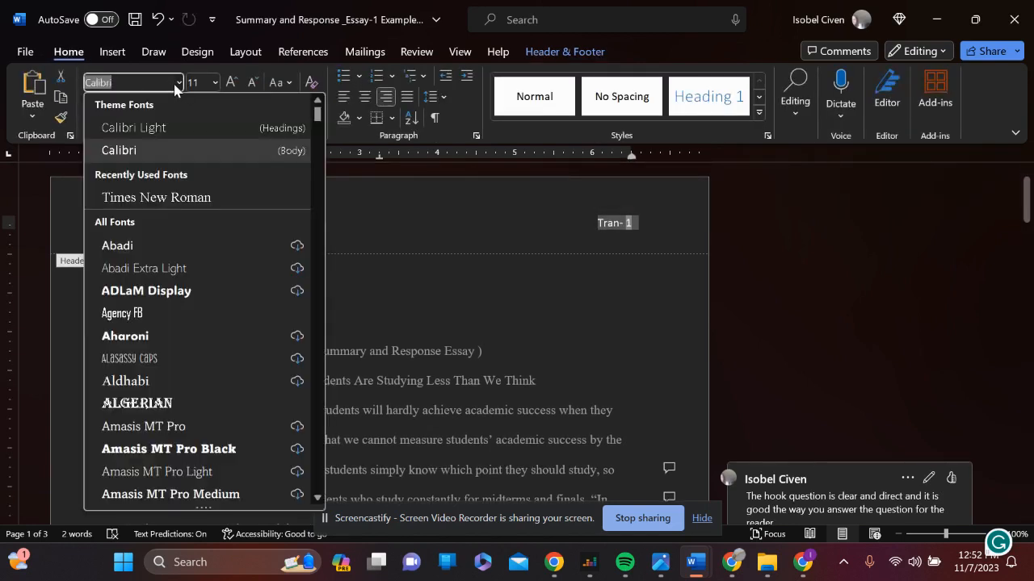
left_click(147, 198)
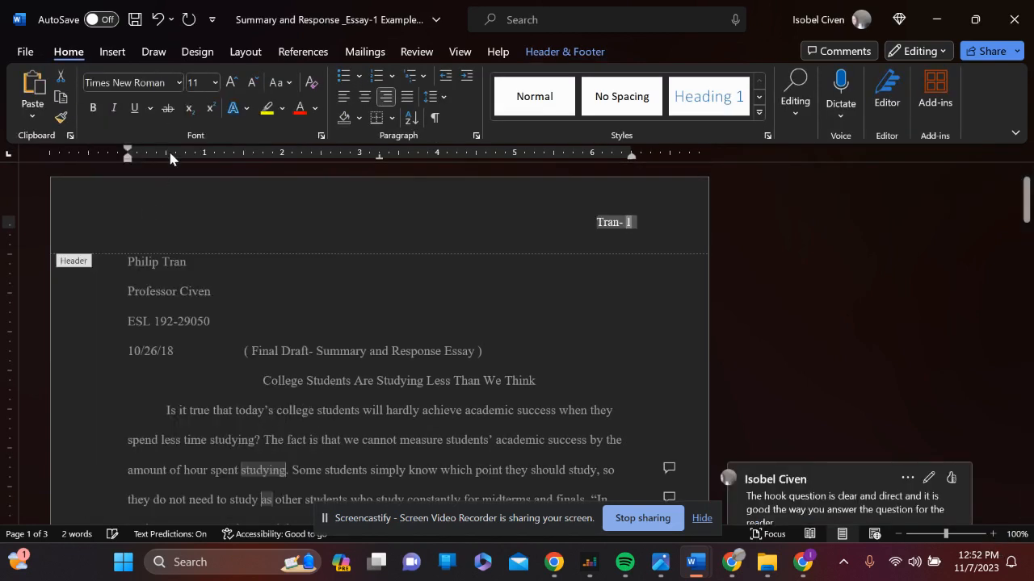
left_click(214, 82)
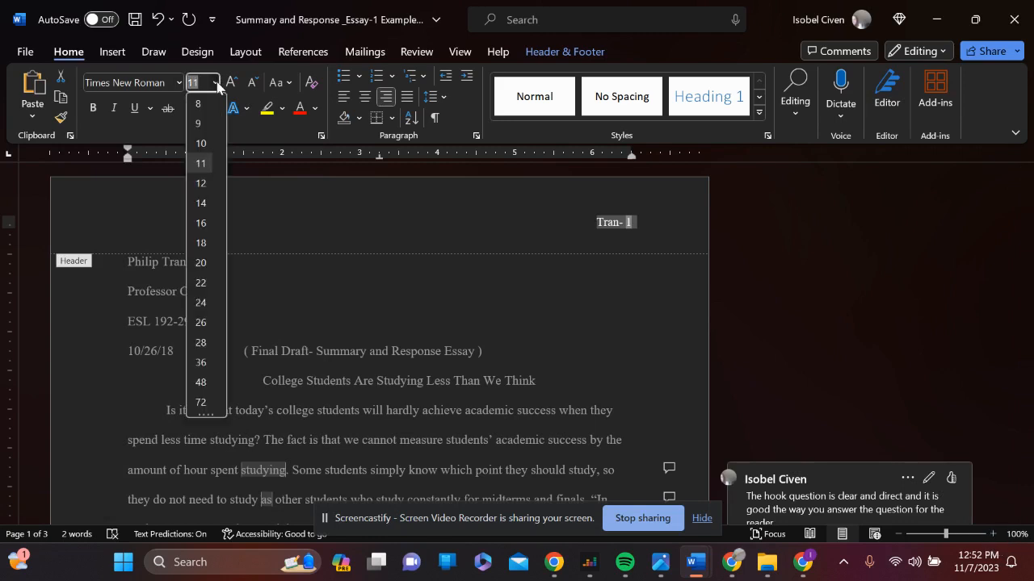
left_click(200, 183)
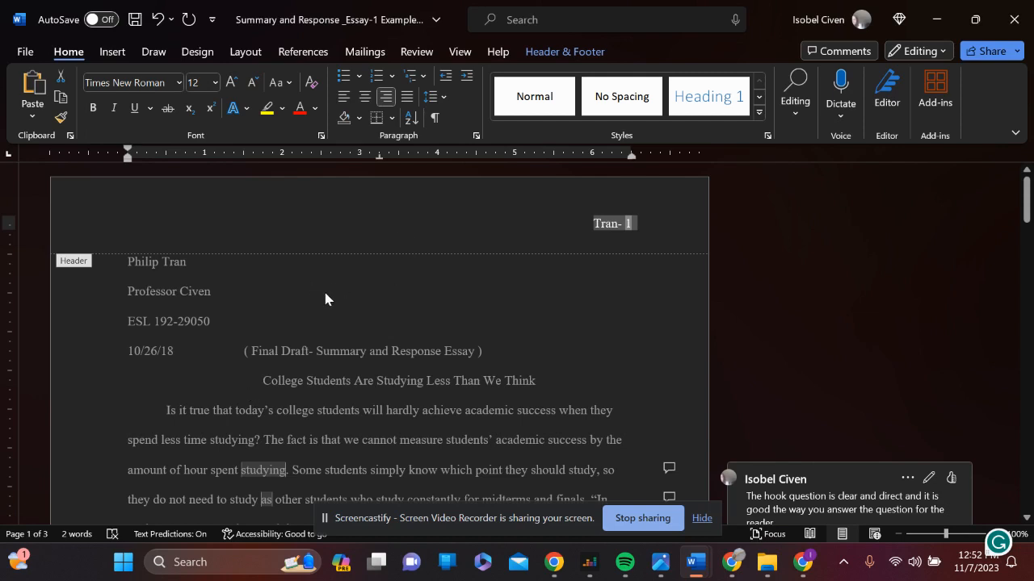
double_click(346, 311)
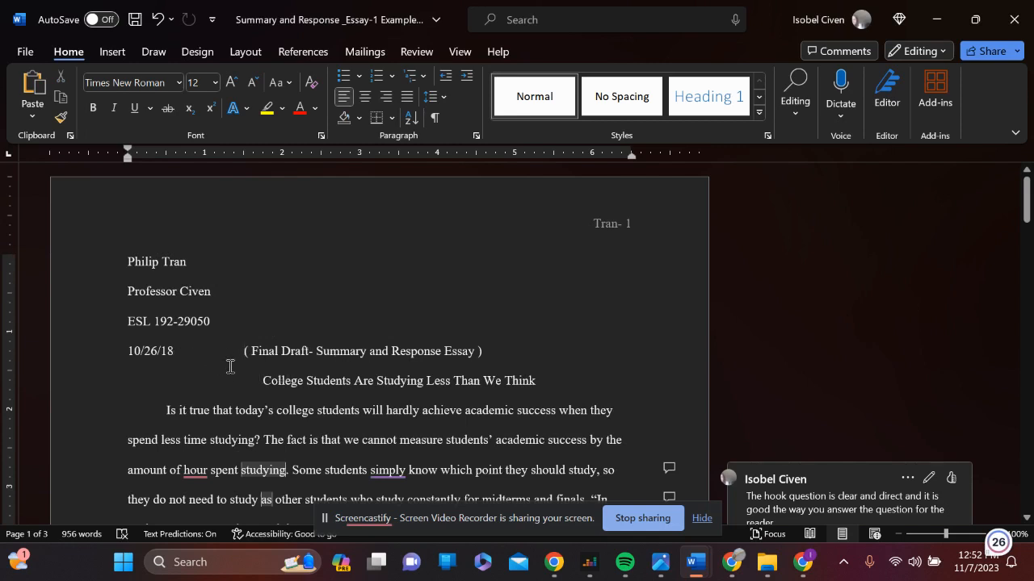
Move the "( Final Draft- Summary and Response Essay )" label onto its own line below the date and indent it by two tabs
left_click(231, 367)
key("Return")
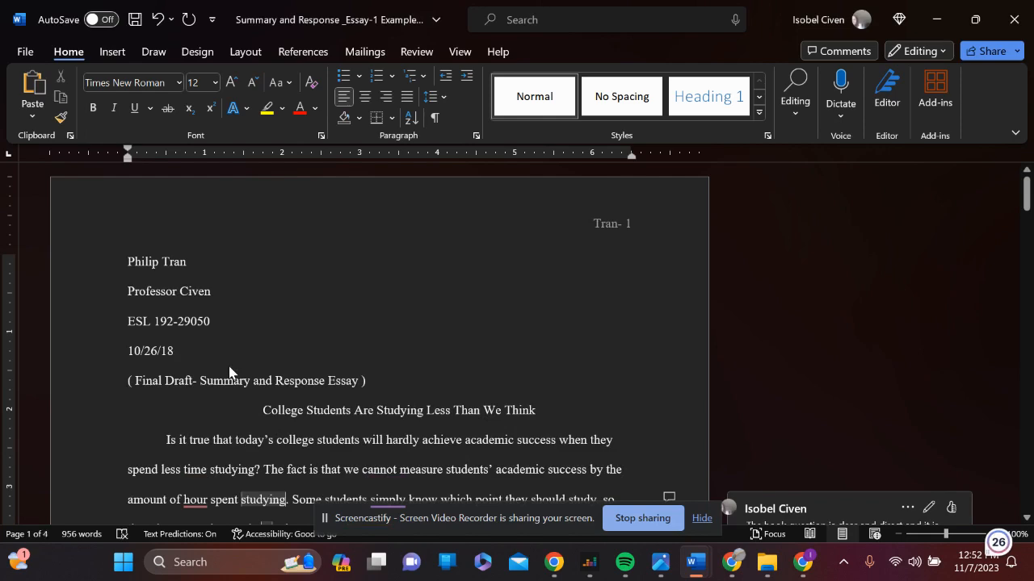
key("Tab")
key("Tab")
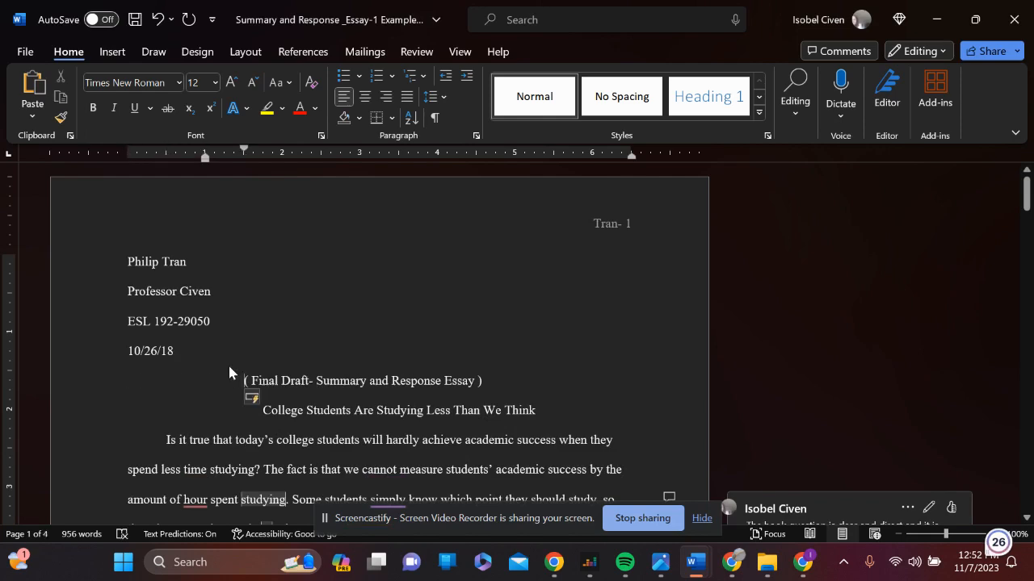
Set the line spacing to Single for all text from the "( Final Draft" line to the end of the essay
left_click_drag(229, 372, 385, 383)
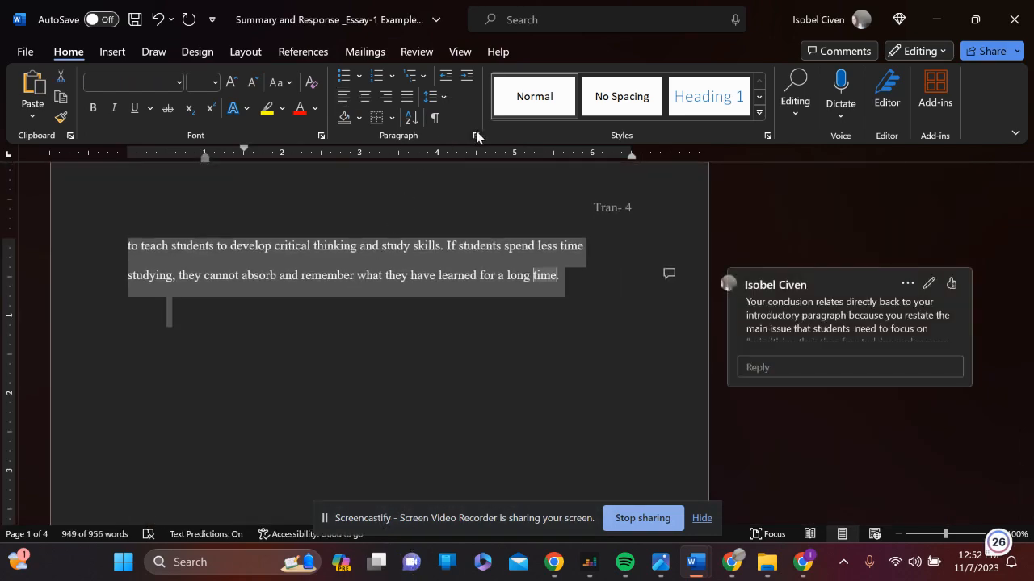
left_click(476, 135)
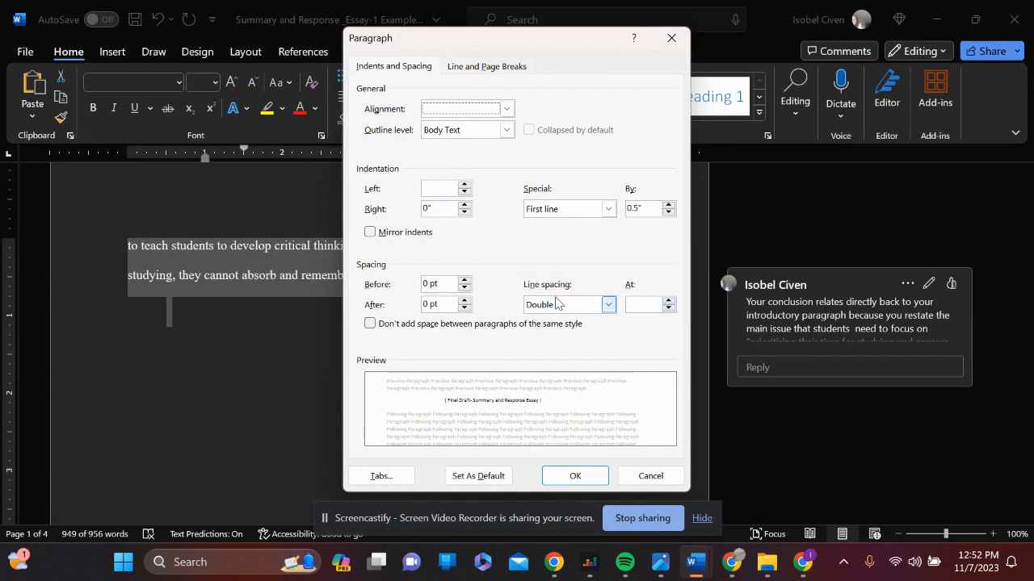
left_click(610, 306)
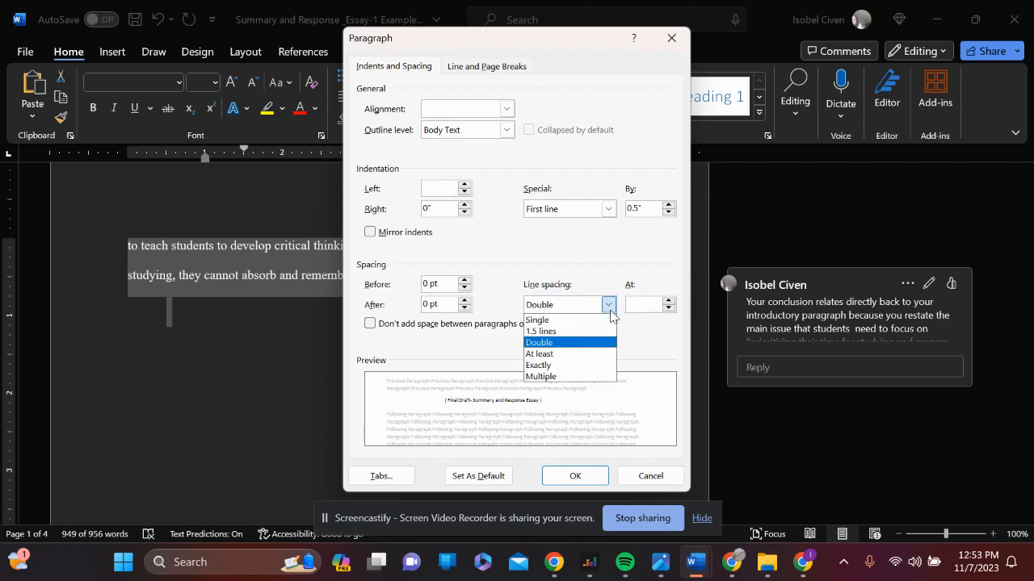
left_click(552, 321)
left_click(570, 478)
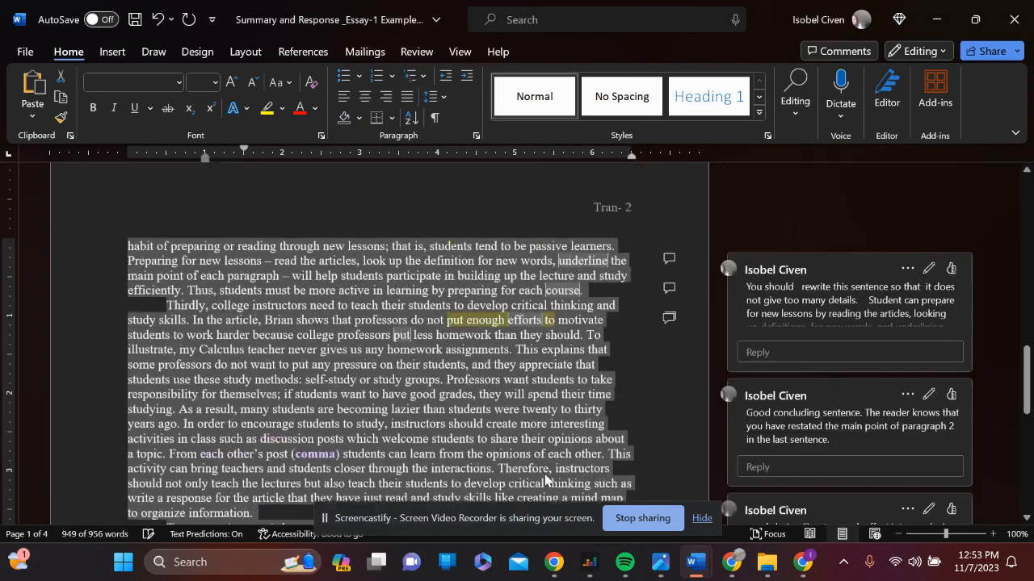
left_click(277, 311)
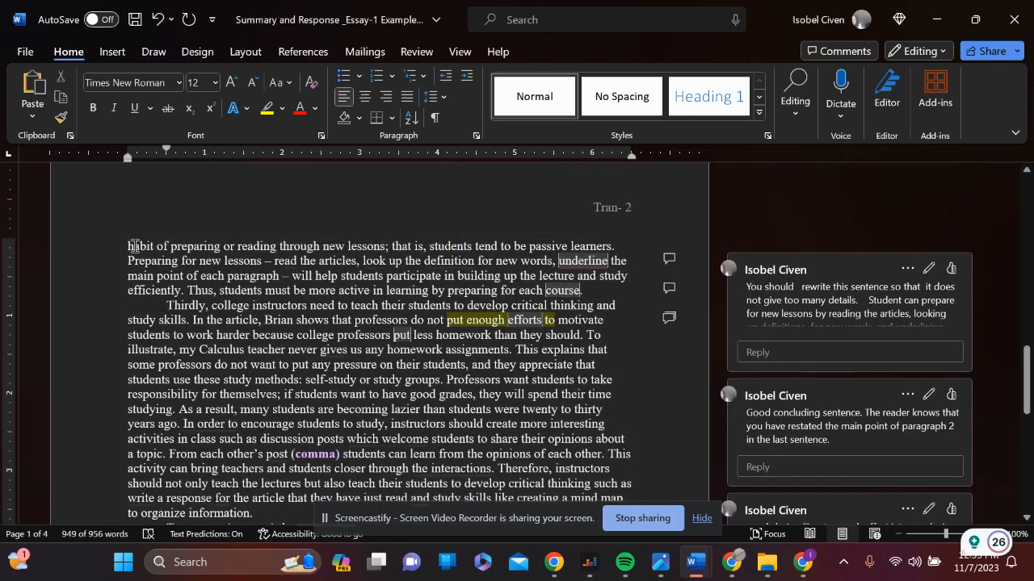
Set the left indent to 0" and the line spacing to Double for all text from the "( Final Draft" line to the essay's end
scroll(242, 266, "up", 10)
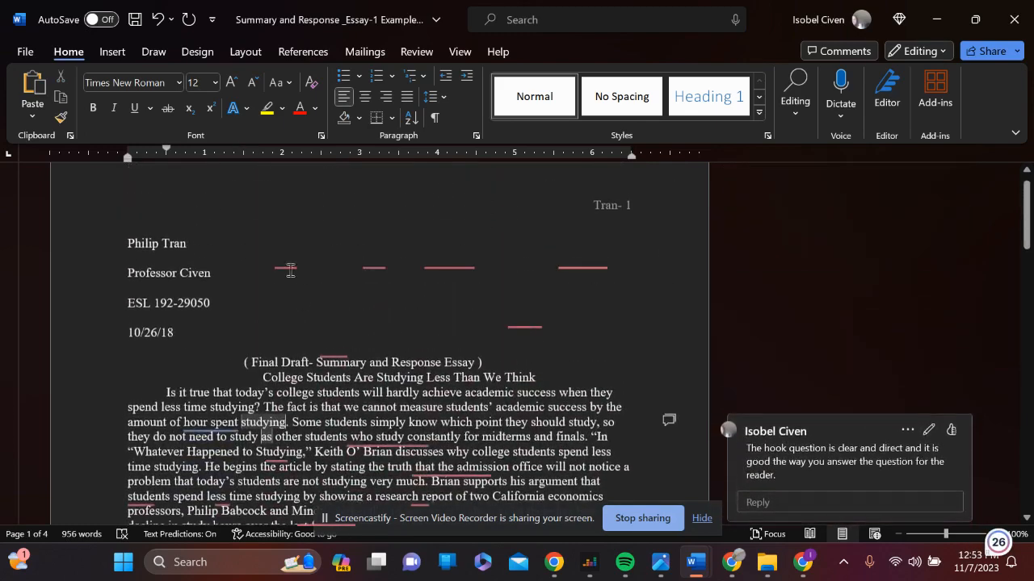
left_click_drag(243, 363, 665, 439)
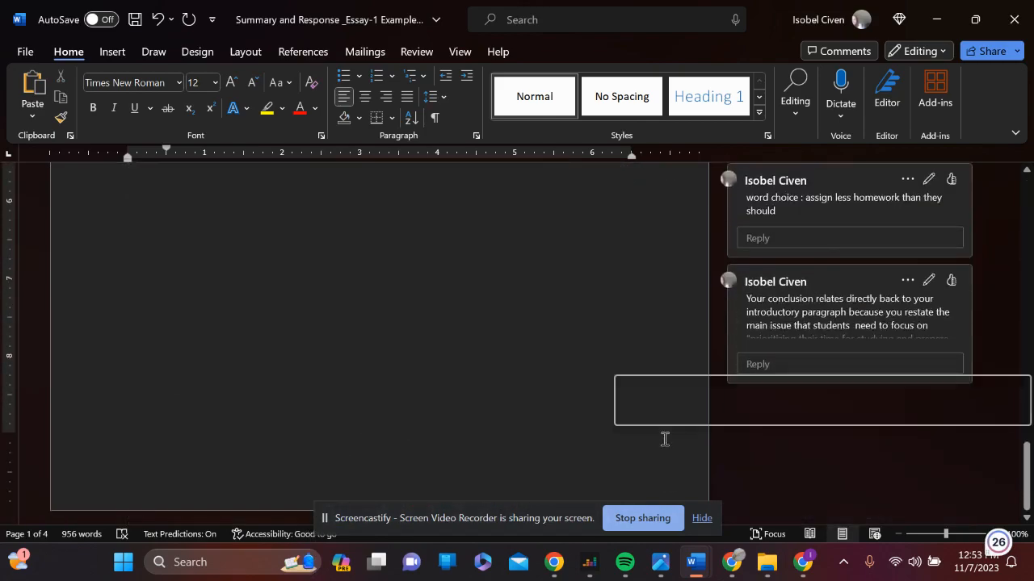
scroll(665, 436, "up", 10)
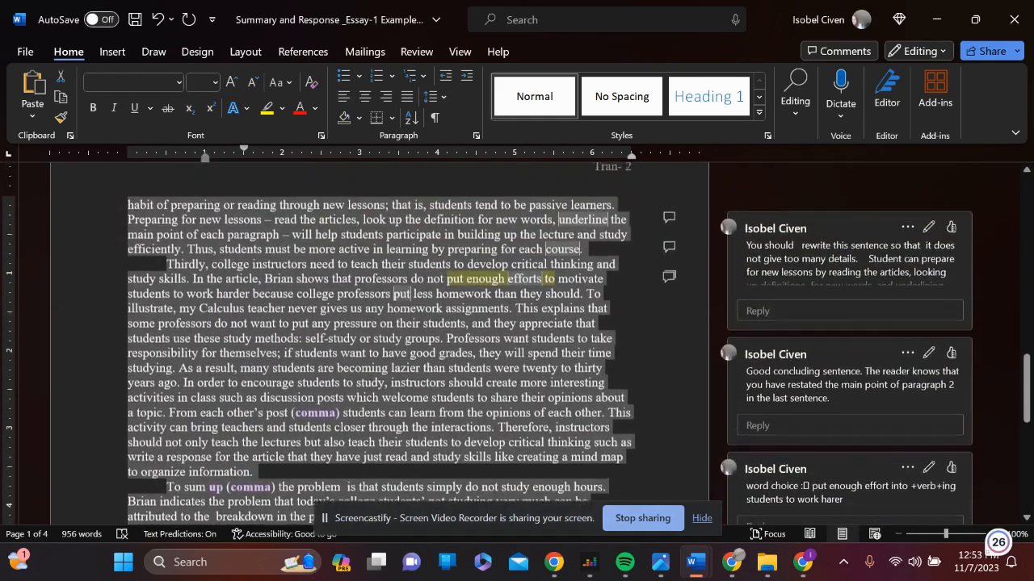
scroll(665, 436, "up", 15)
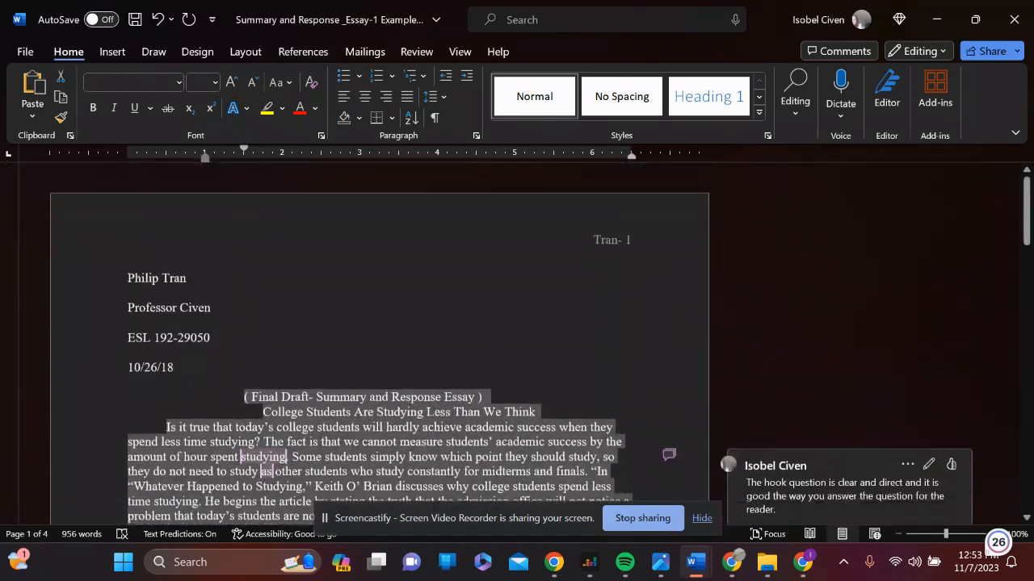
left_click(476, 136)
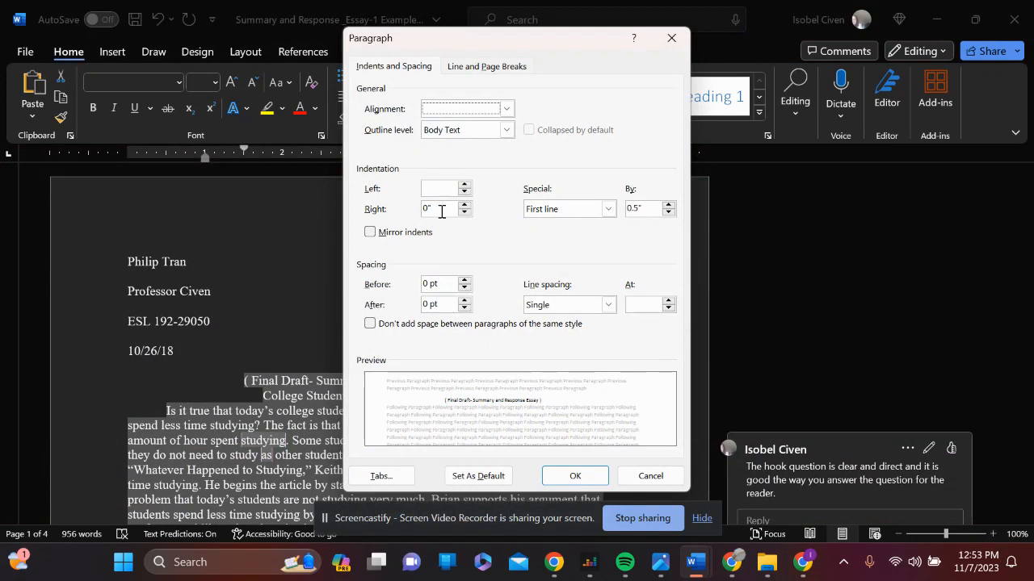
left_click(429, 188)
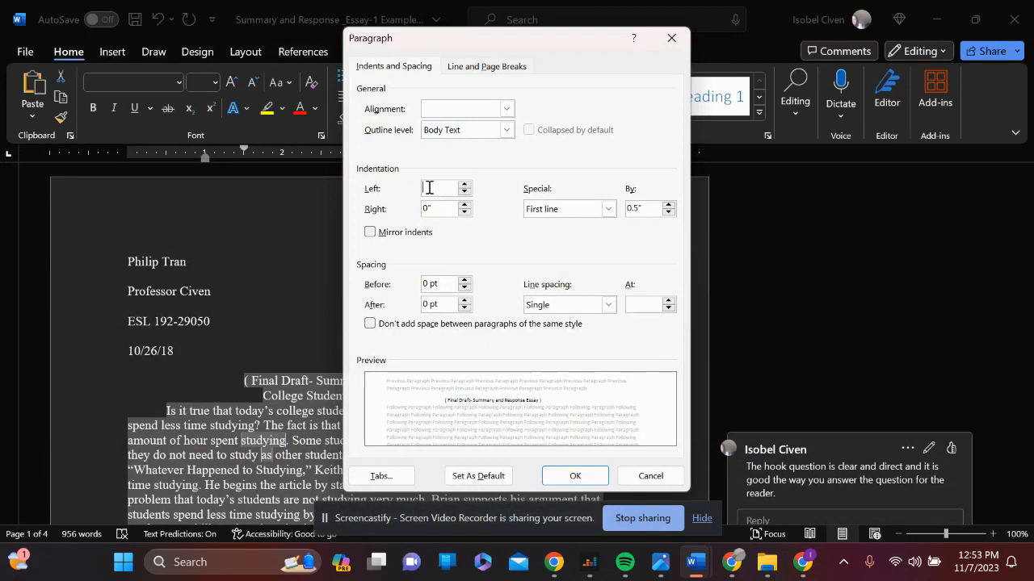
left_click(609, 304)
left_click(563, 352)
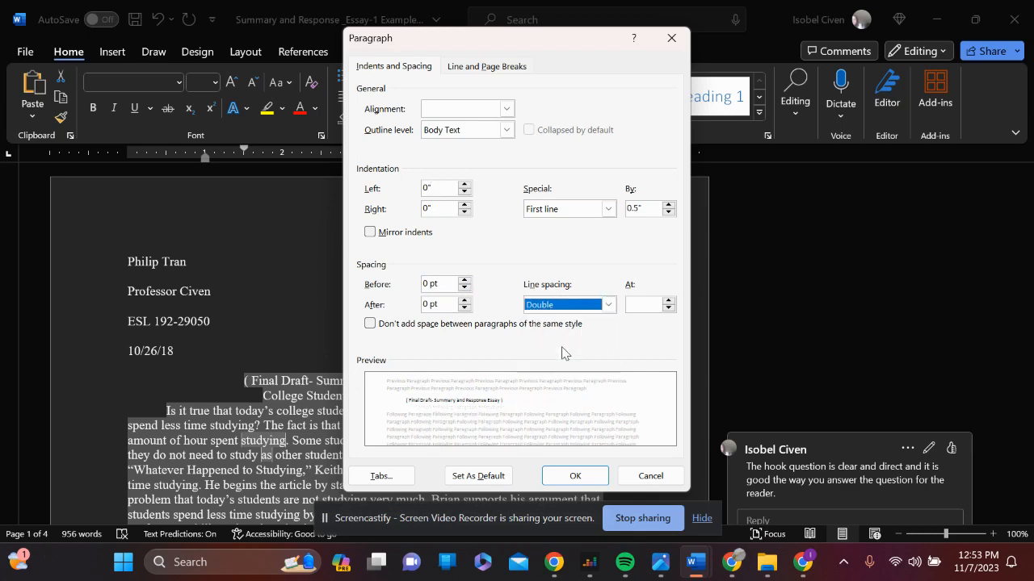
left_click(567, 480)
left_click(490, 438)
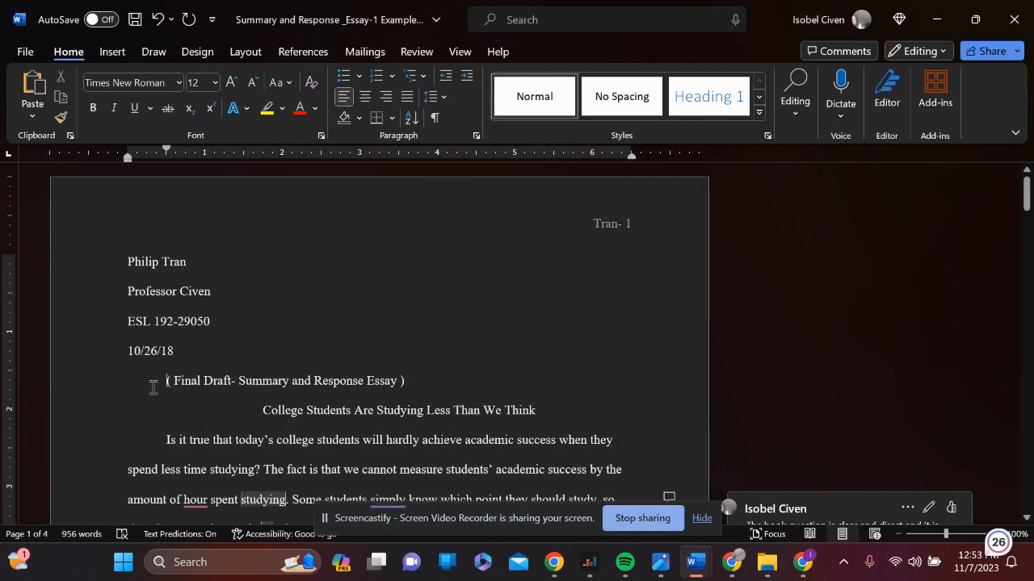
Indent the "( Final Draft- Summary and Response Essay )" line by three tabs to place it above the essay title
key("Tab")
key("Tab")
key("Tab")
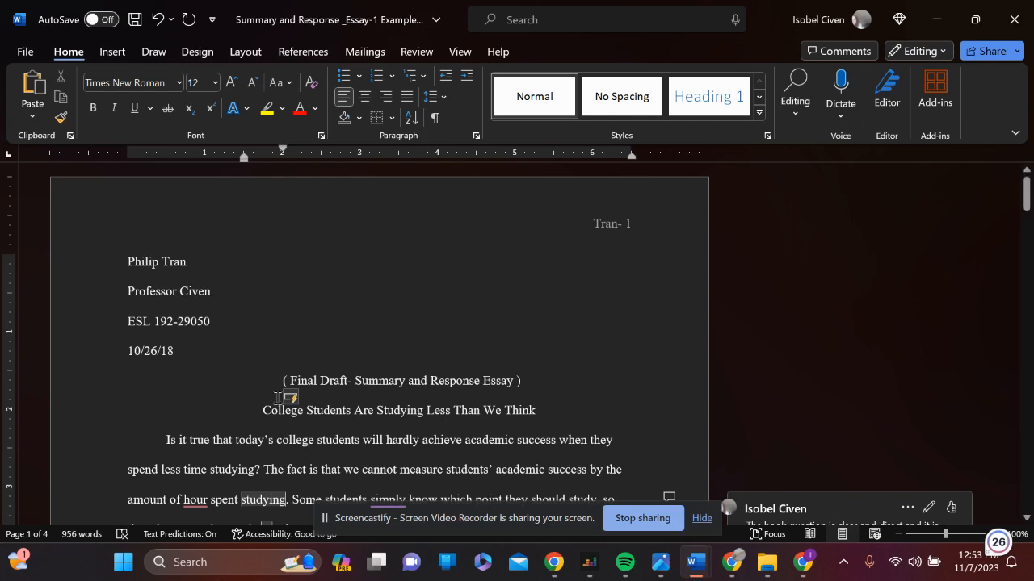
Remove the first-line indent of the opening body paragraph and indent it again by one tab
scroll(277, 397, "down", 3)
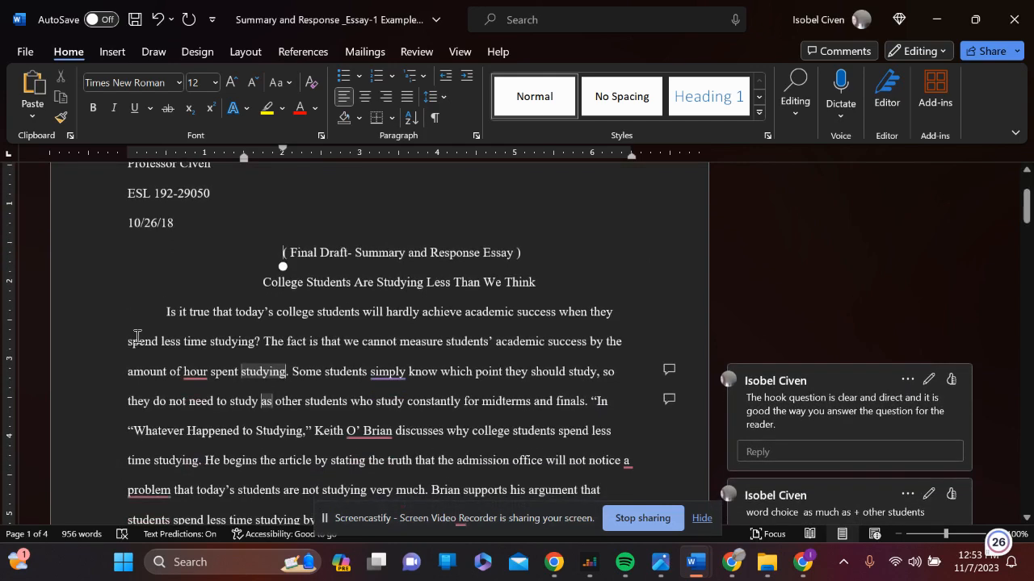
left_click(161, 312)
key("BackSpace")
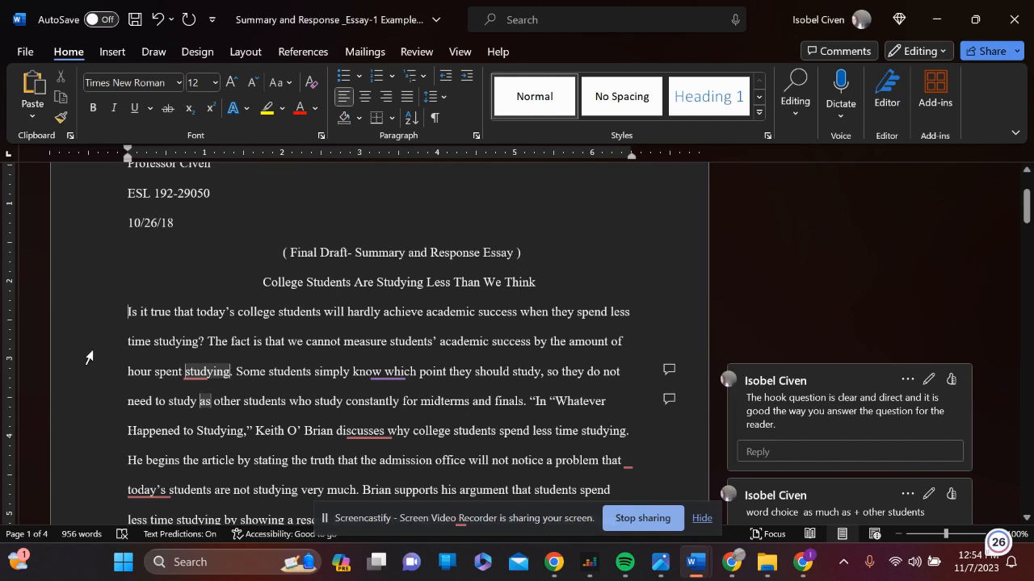
key("Tab")
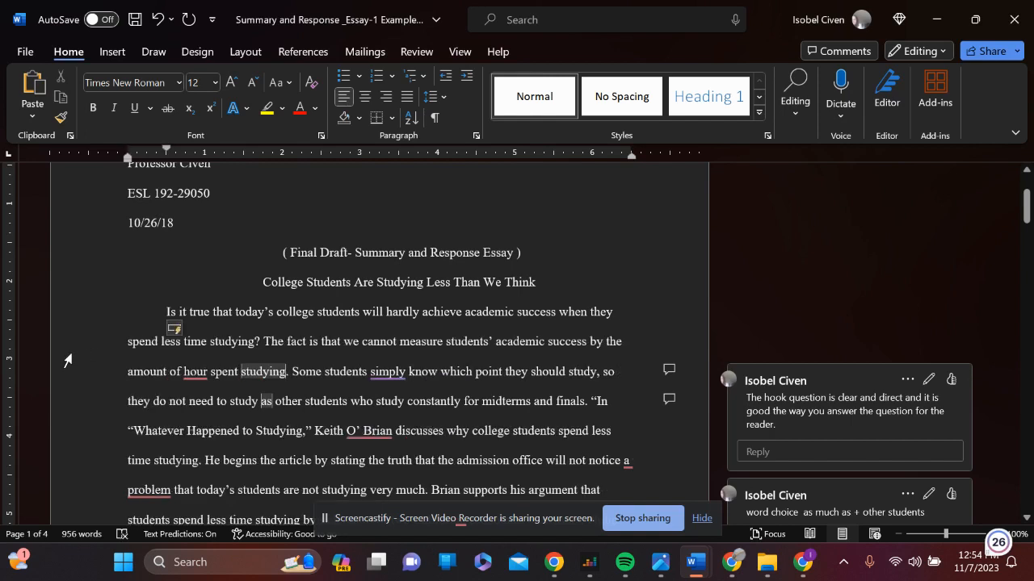
Check the first-line indents of the remaining body paragraphs and return to the start of the essay
scroll(66, 361, "down", 10)
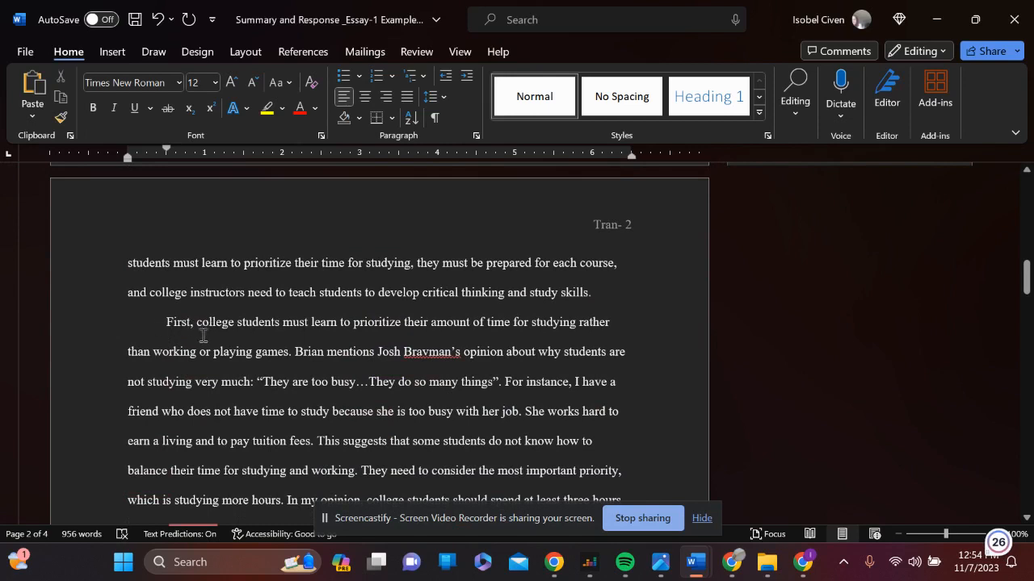
left_click(156, 323)
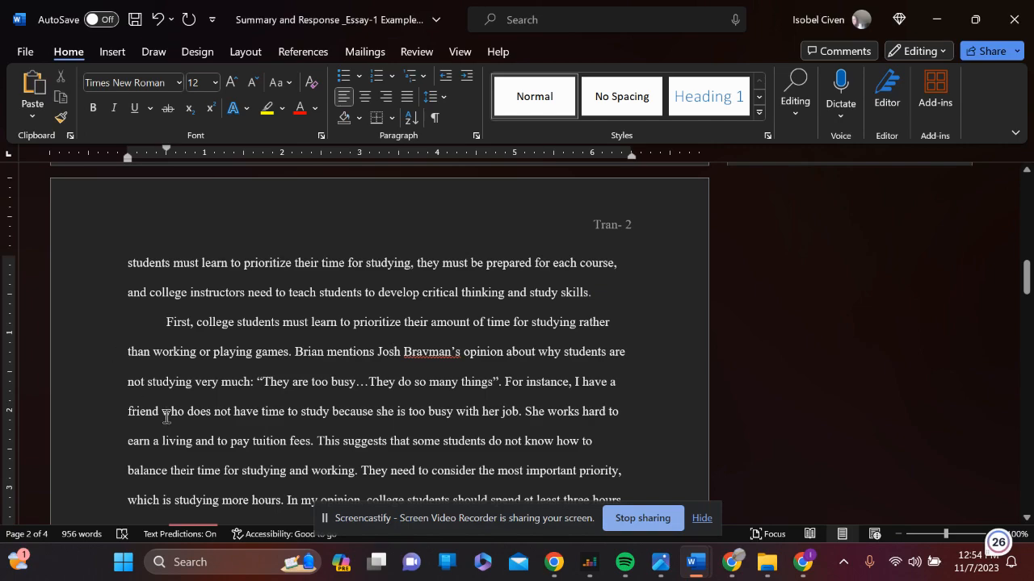
scroll(166, 417, "down", 10)
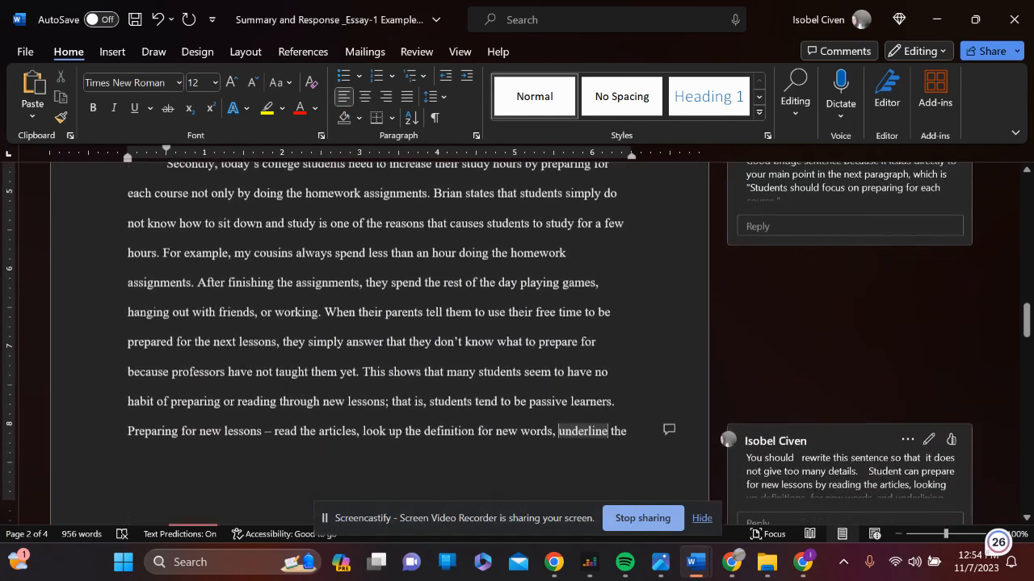
scroll(380, 340, "down", 5)
scroll(380, 339, "up", 12)
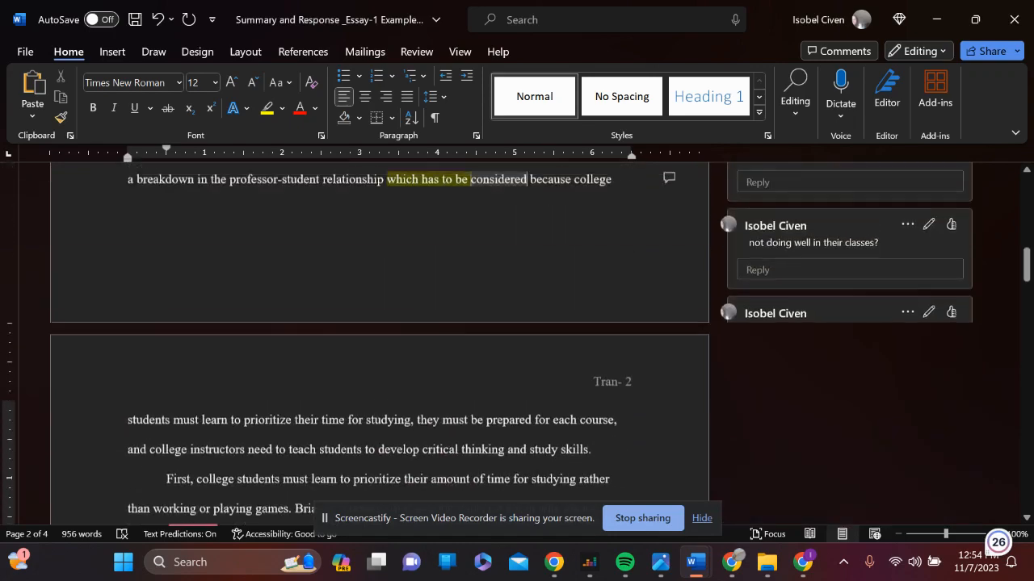
scroll(379, 340, "up", 10)
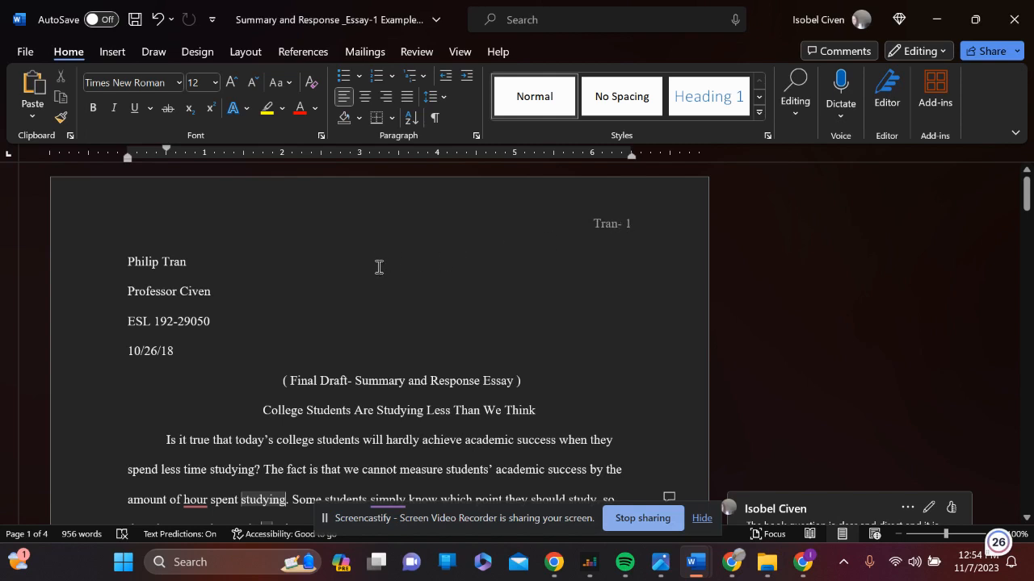
Replace the header with a Plain Number 3 page number at the top of the page, preceded by the student's last name
left_click(112, 52)
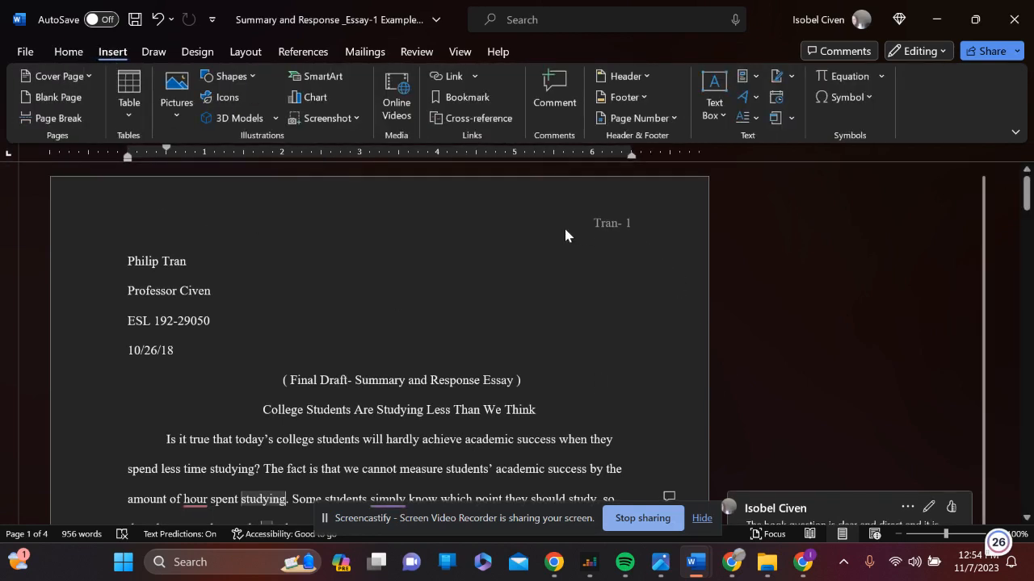
double_click(130, 226)
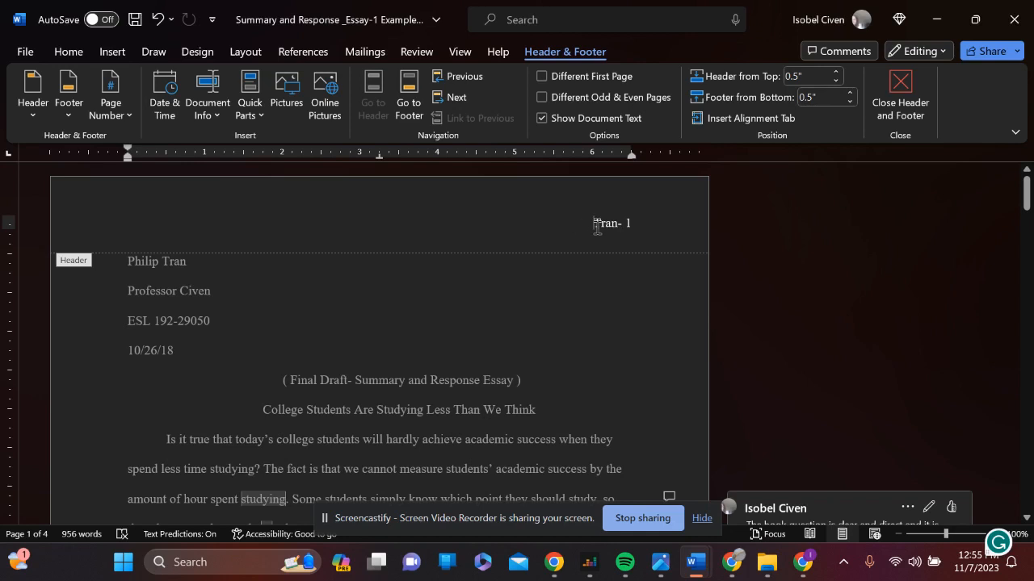
left_click(121, 54)
left_click(642, 118)
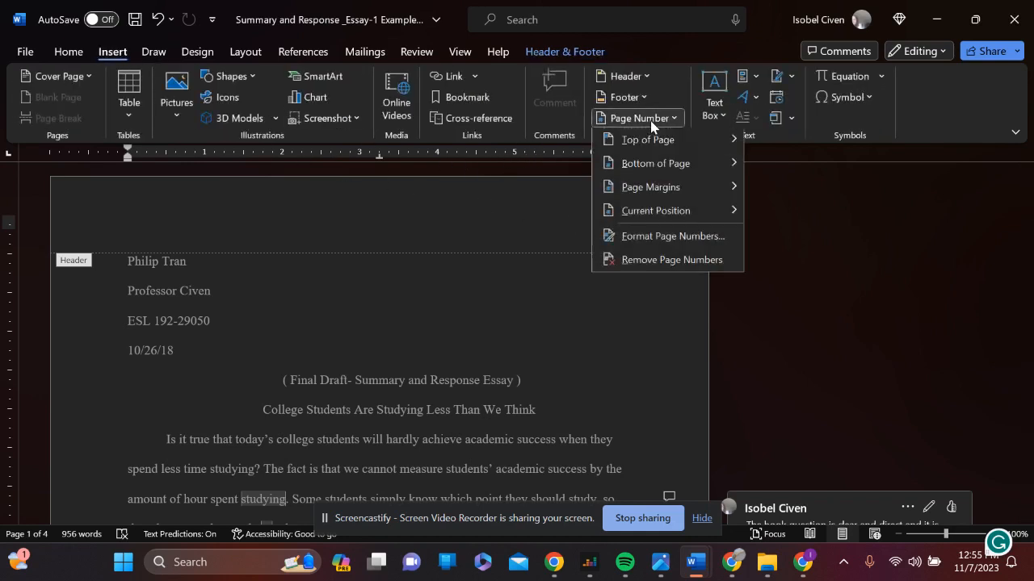
mouse_move(652, 146)
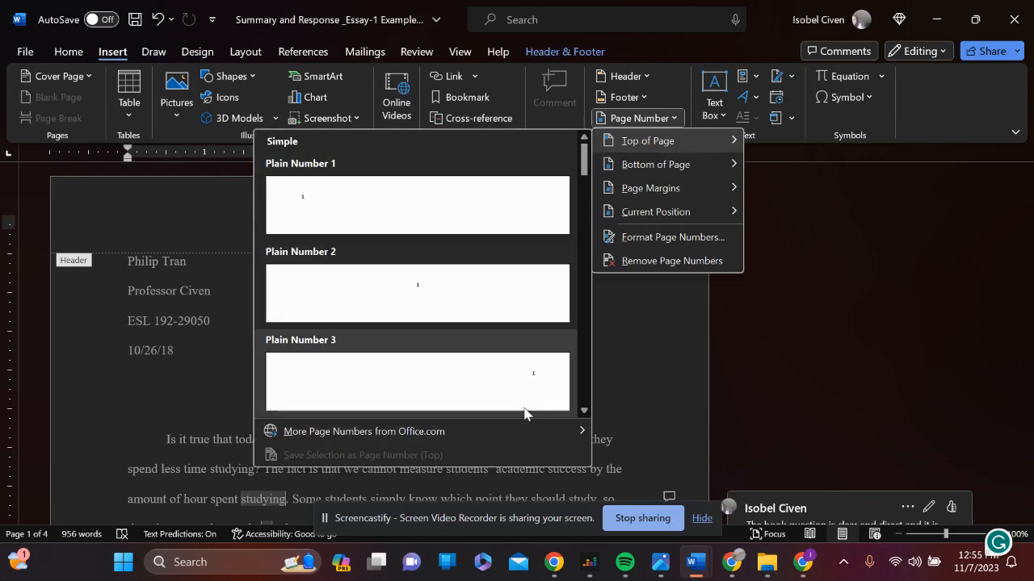
left_click(510, 377)
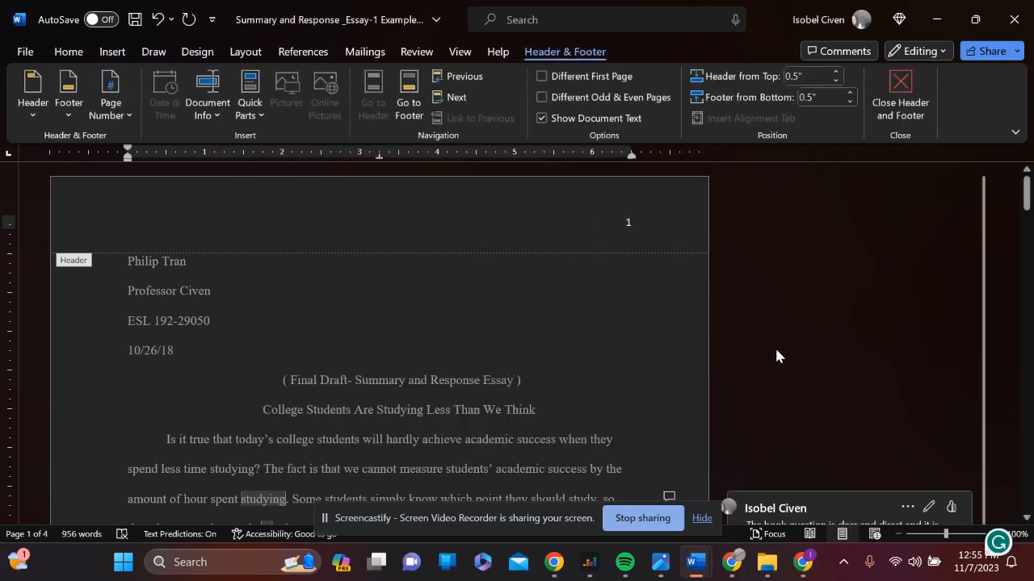
type("Tran")
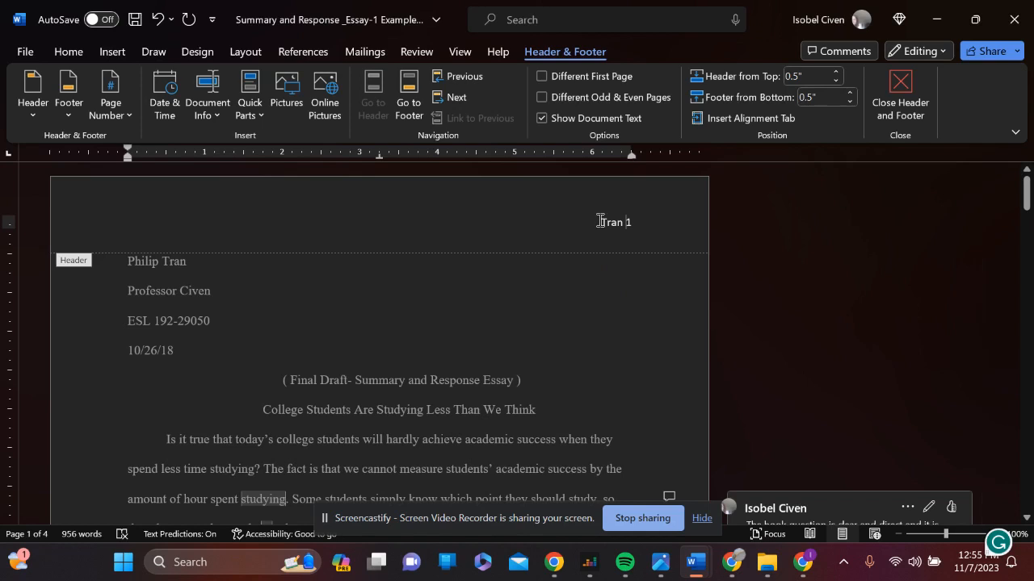
Format the header's last name and page number in Times New Roman, size 12
left_click_drag(601, 223, 658, 235)
left_click_drag(583, 221, 674, 236)
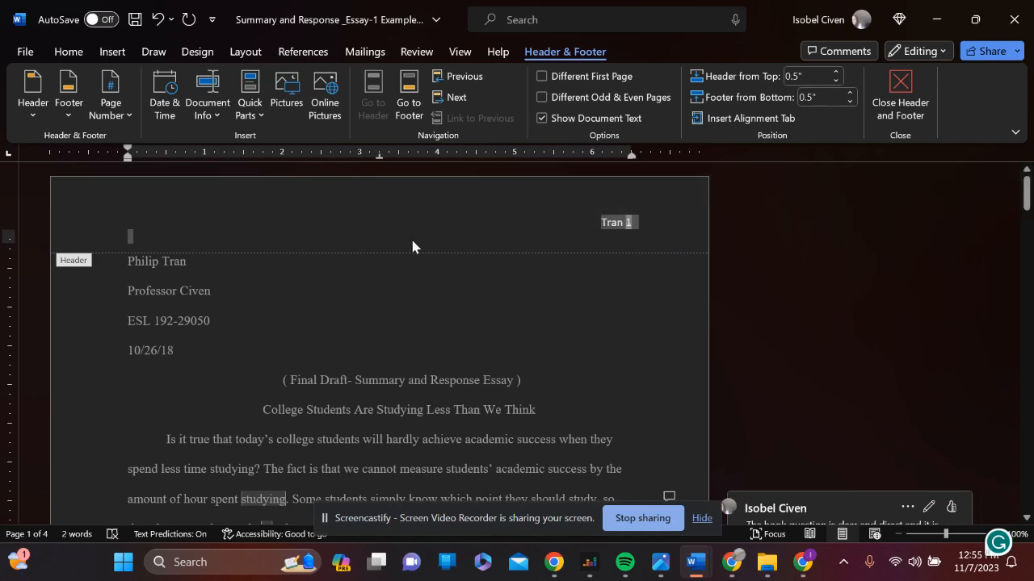
left_click(68, 52)
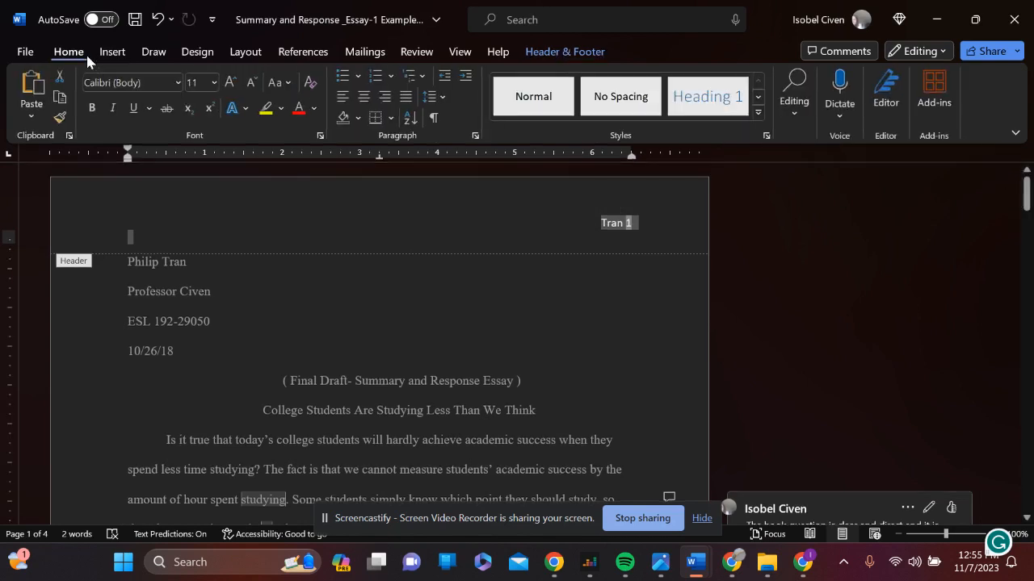
left_click(178, 83)
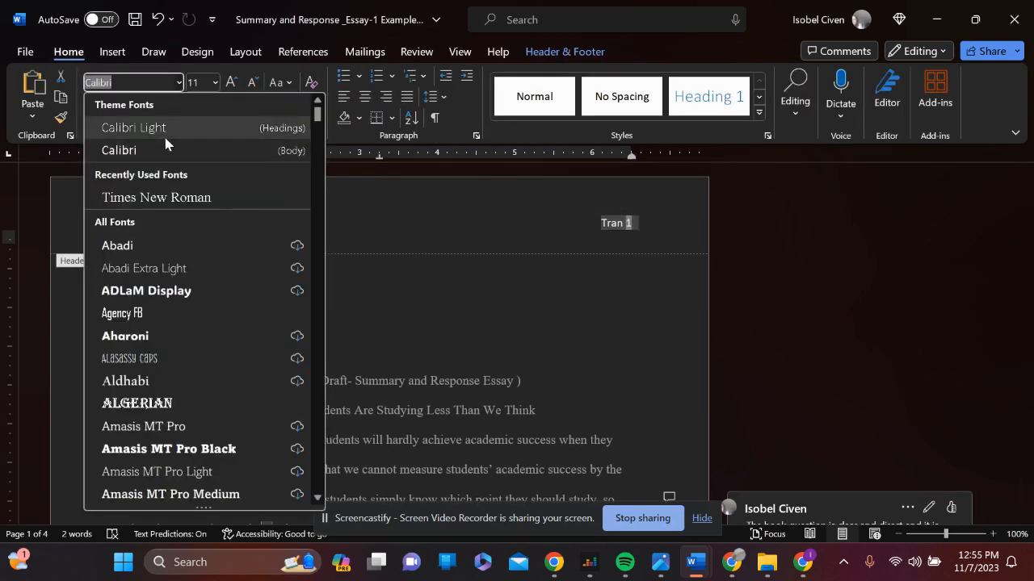
left_click(172, 197)
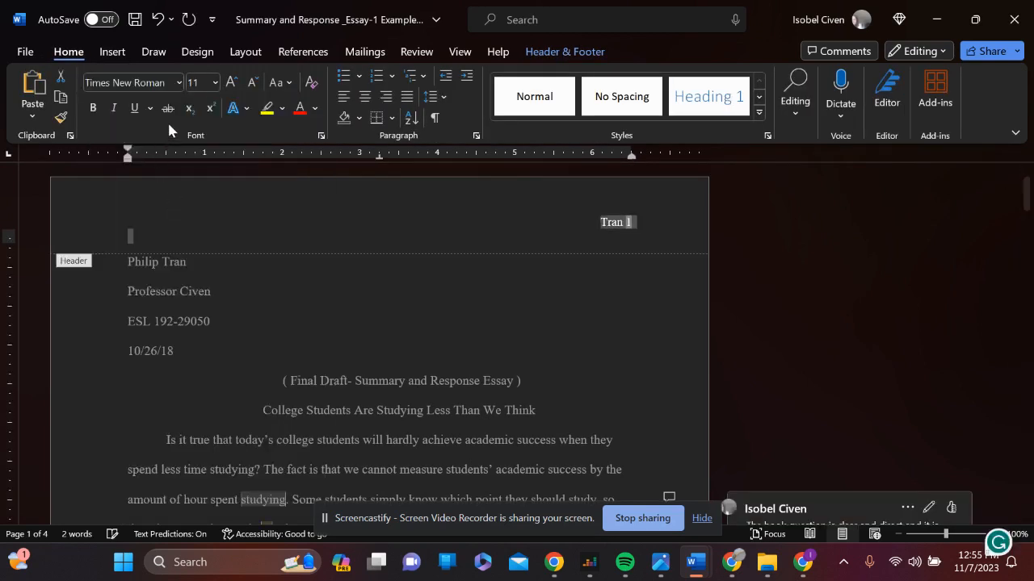
left_click(213, 83)
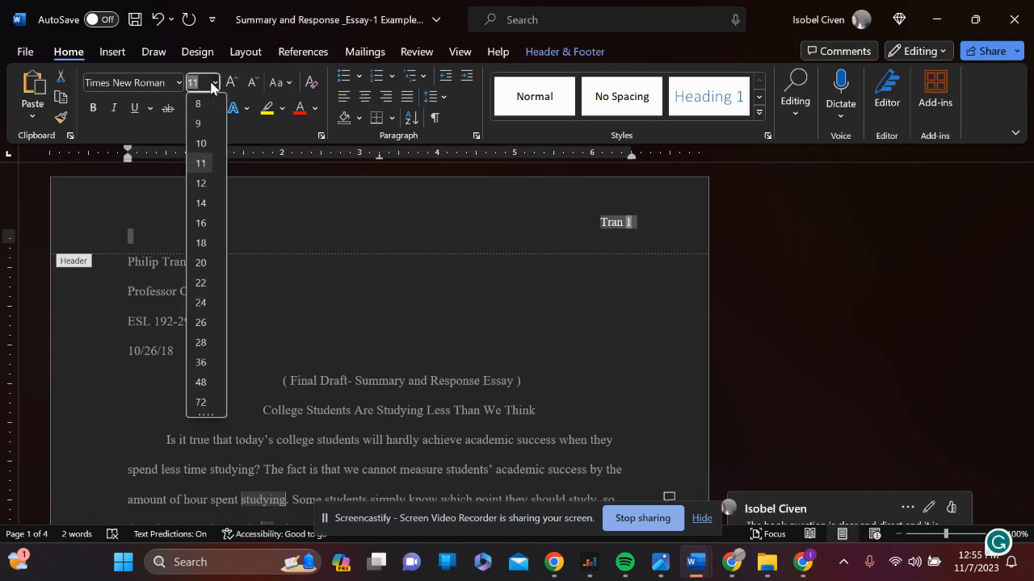
left_click(197, 184)
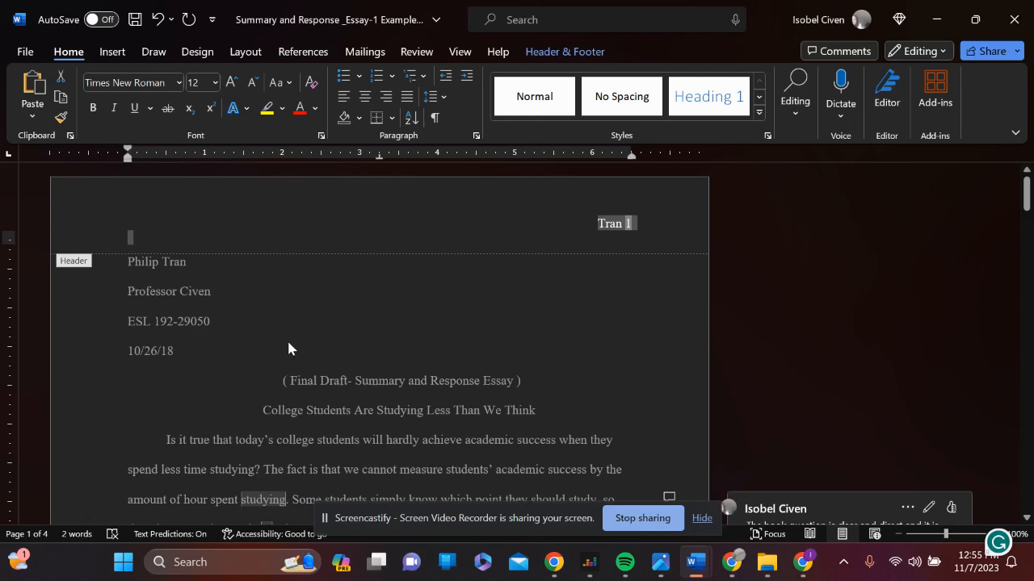
scroll(259, 330, "down", 10)
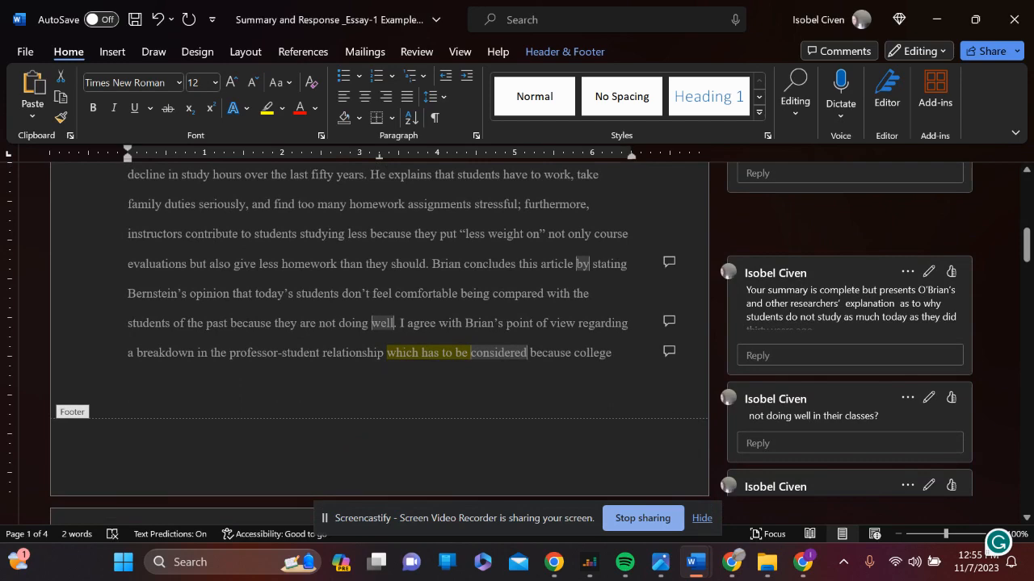
scroll(380, 339, "up", 10)
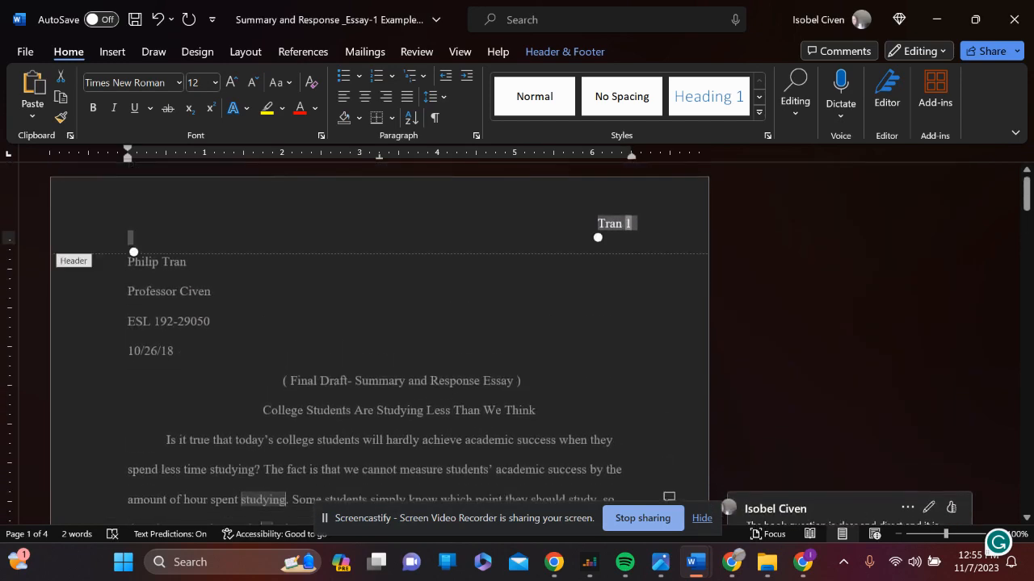
scroll(380, 339, "down", 5)
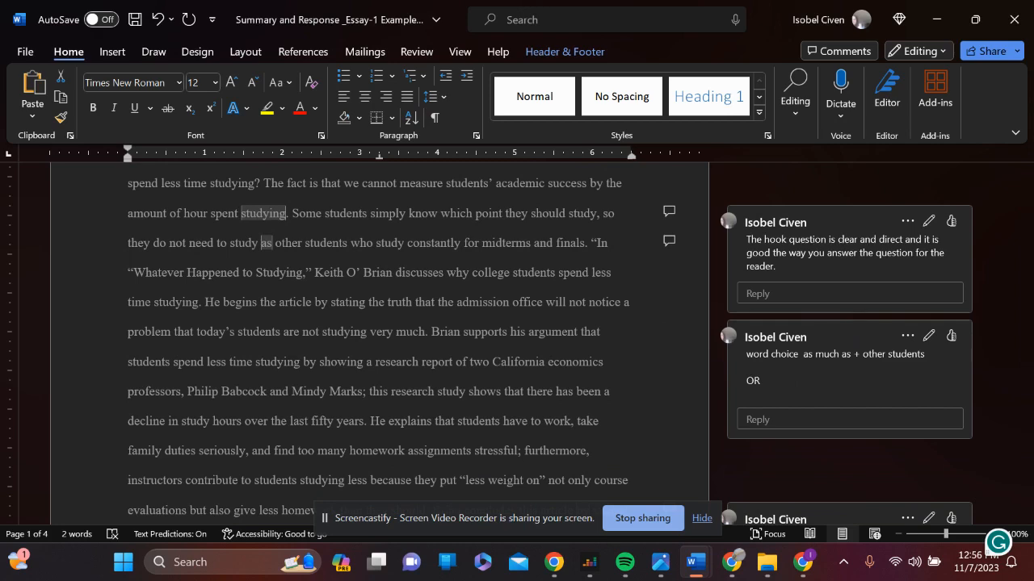
scroll(380, 340, "up", 5)
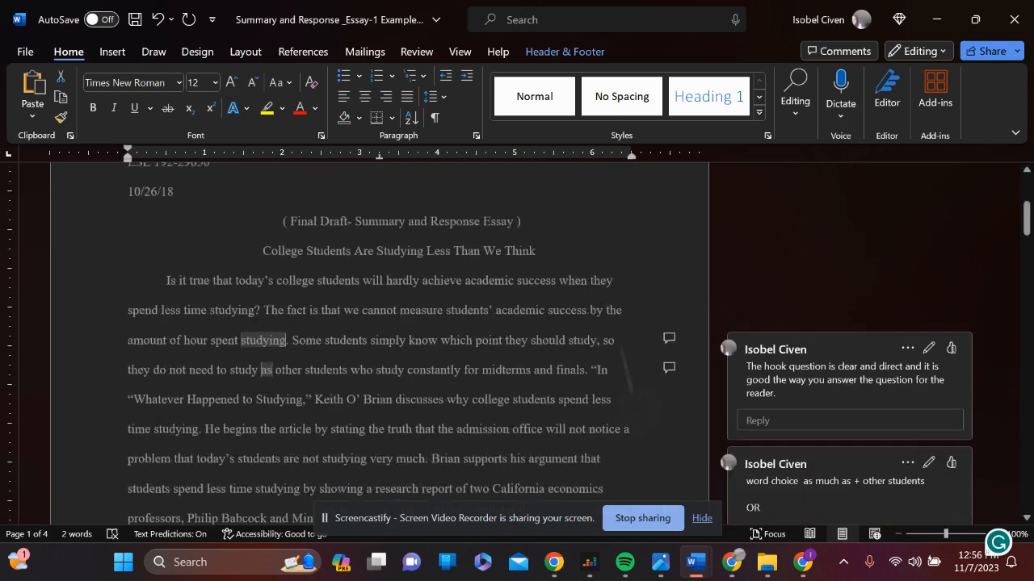